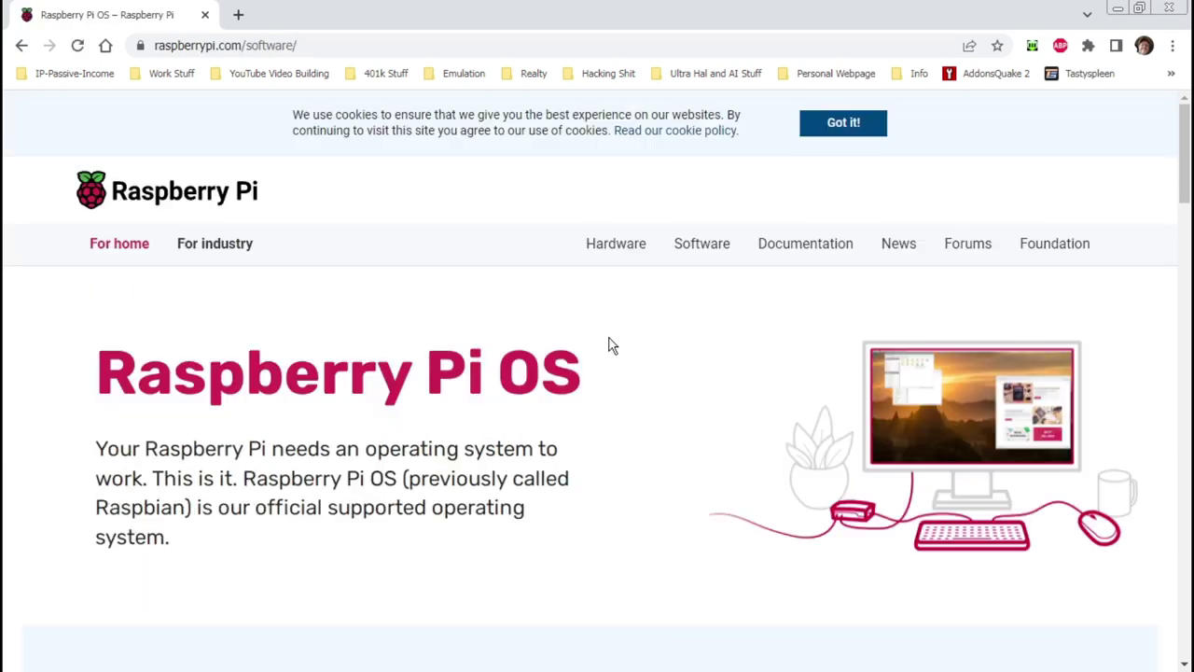
Open the page with all download options for manually installing a Raspberry Pi operating system image
scroll(725, 317, down, 7)
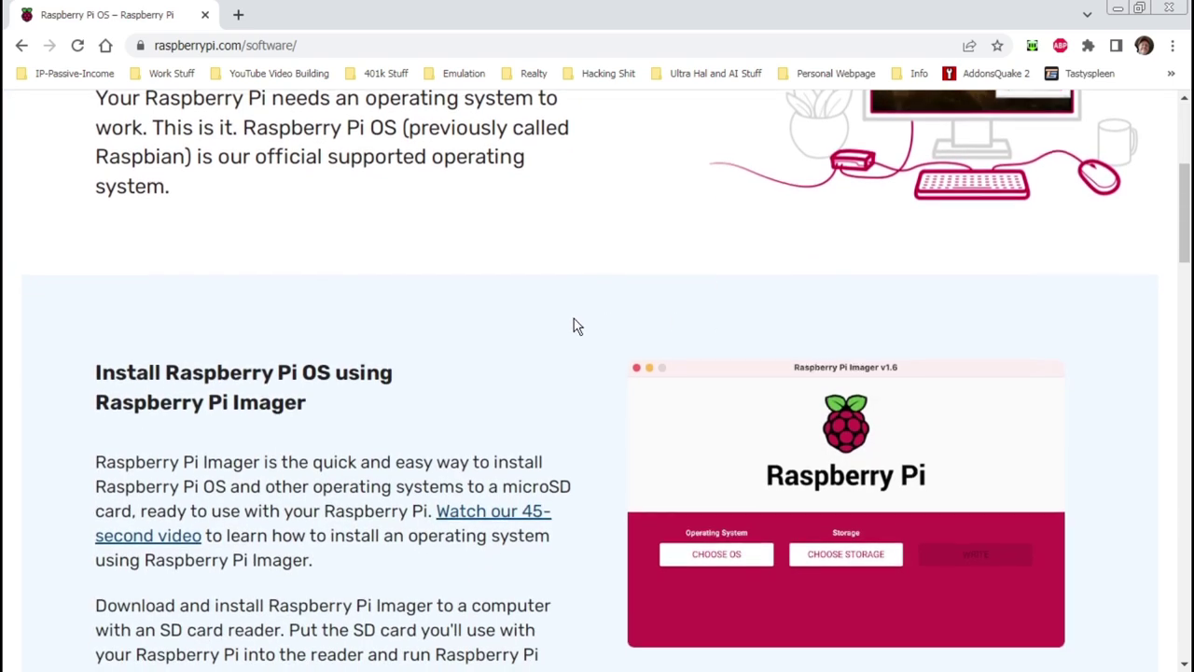
scroll(606, 280, down, 2)
scroll(604, 419, down, 4)
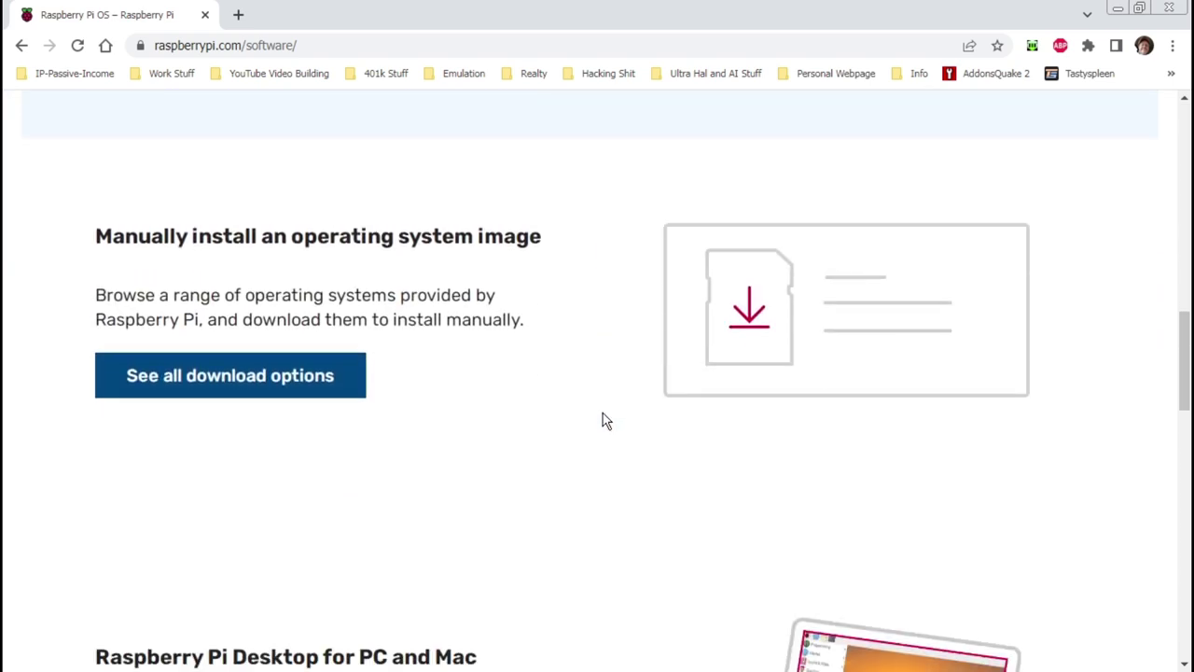
scroll(580, 413, down, 1)
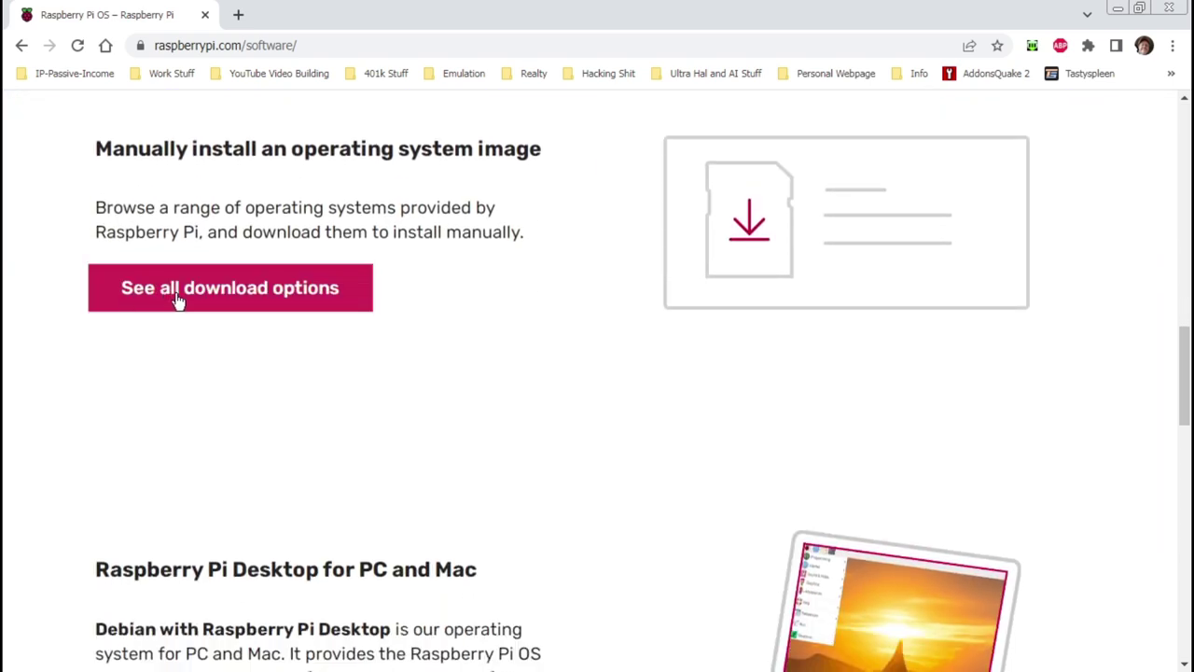
drag(96, 150, 547, 150)
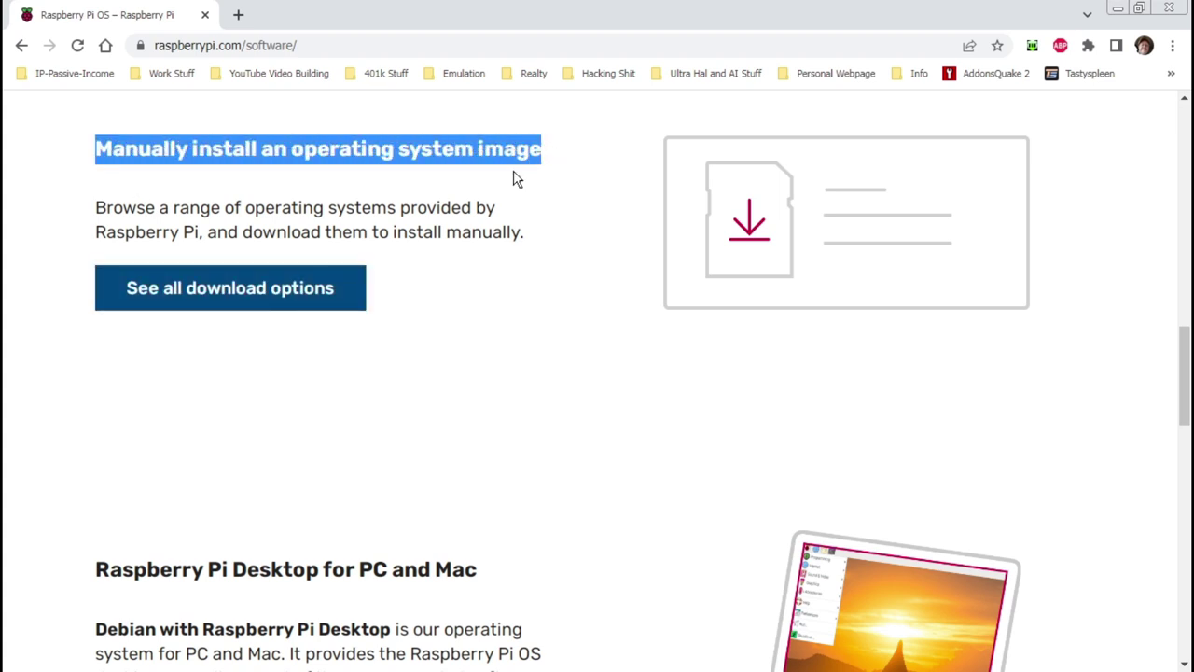
click(277, 304)
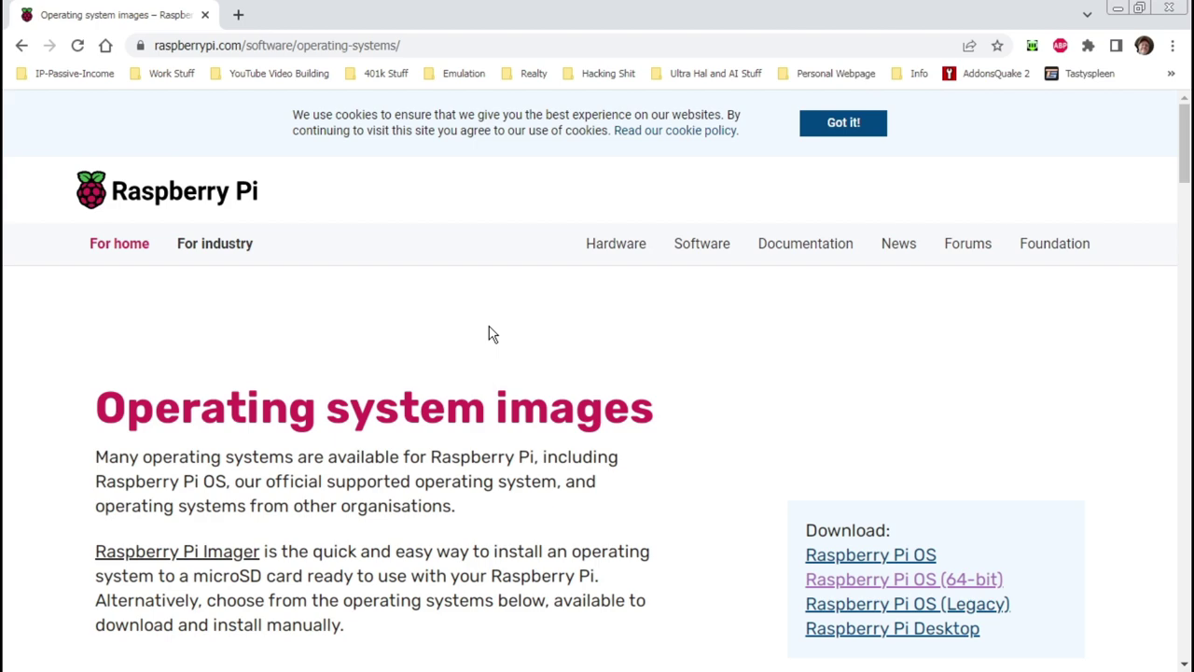
Download the Raspberry Pi OS with desktop image from the Raspberry Pi OS (64-bit) section
scroll(490, 334, down, 3)
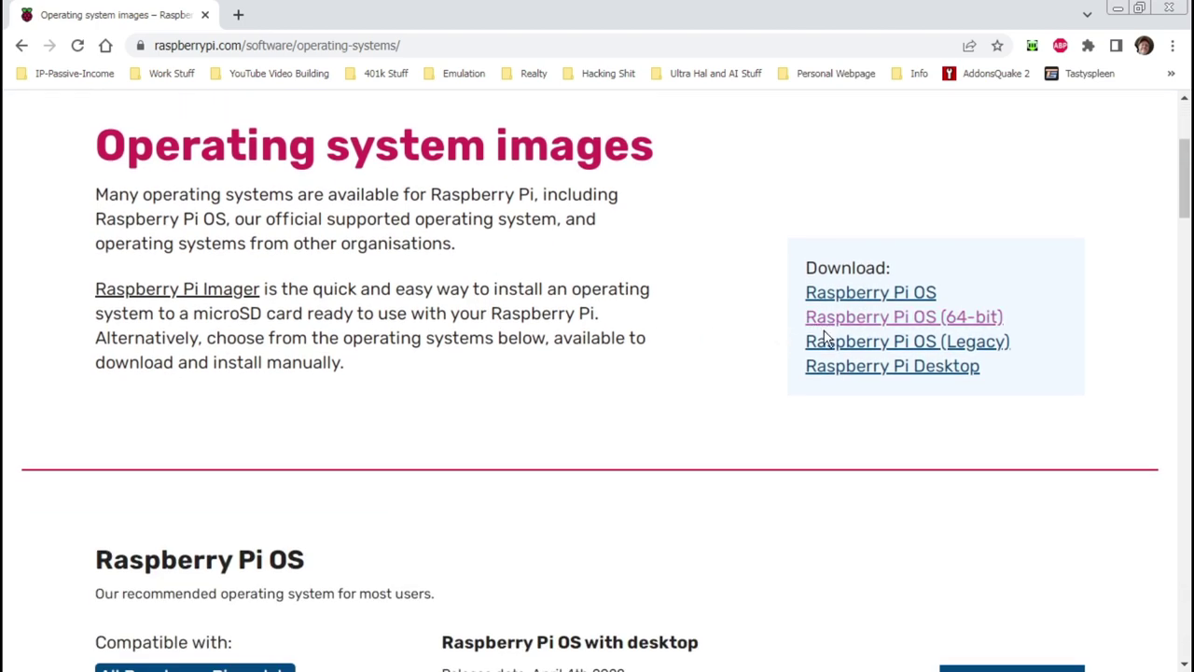
scroll(678, 406, down, 2)
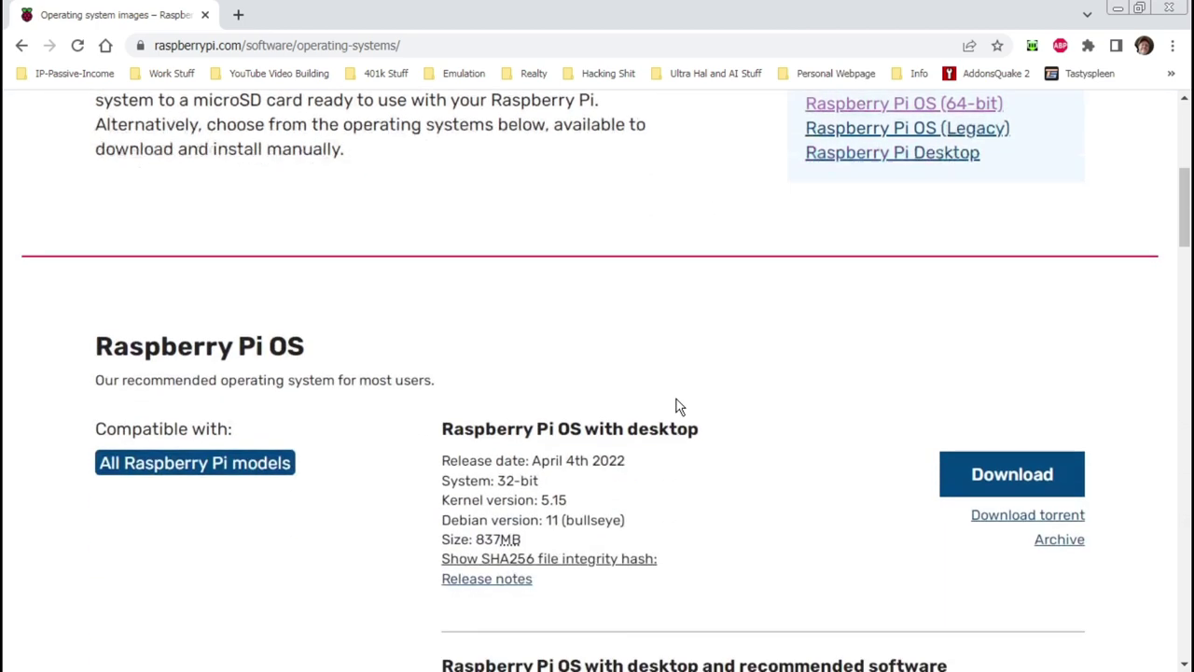
scroll(678, 405, down, 12)
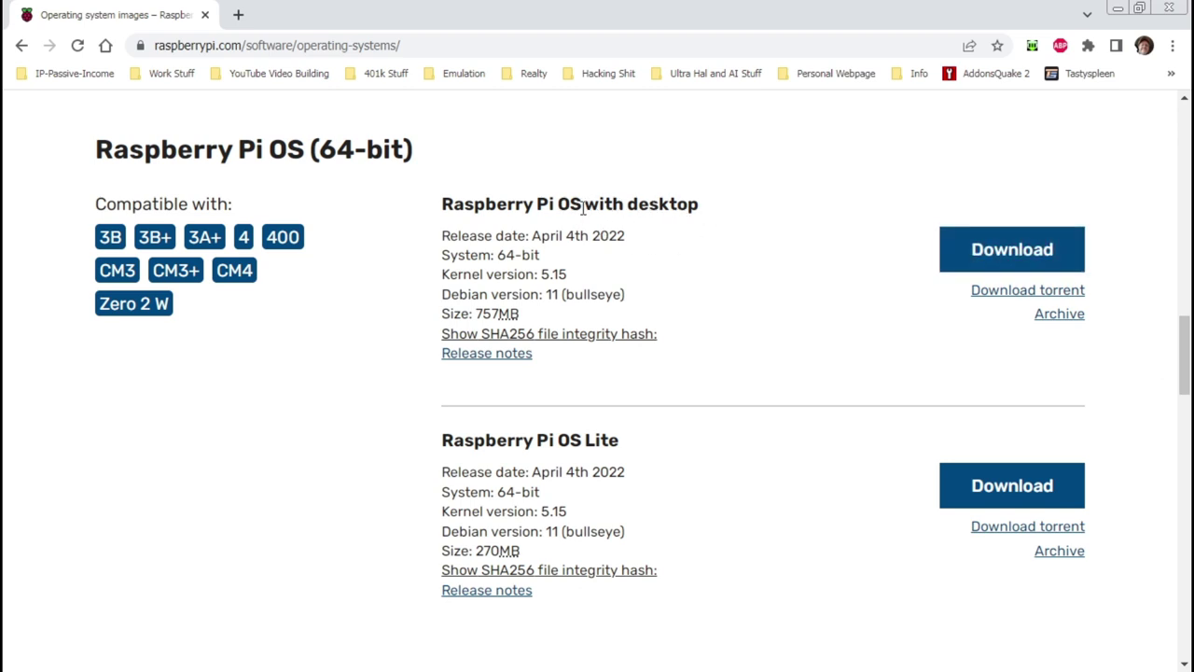
click(975, 248)
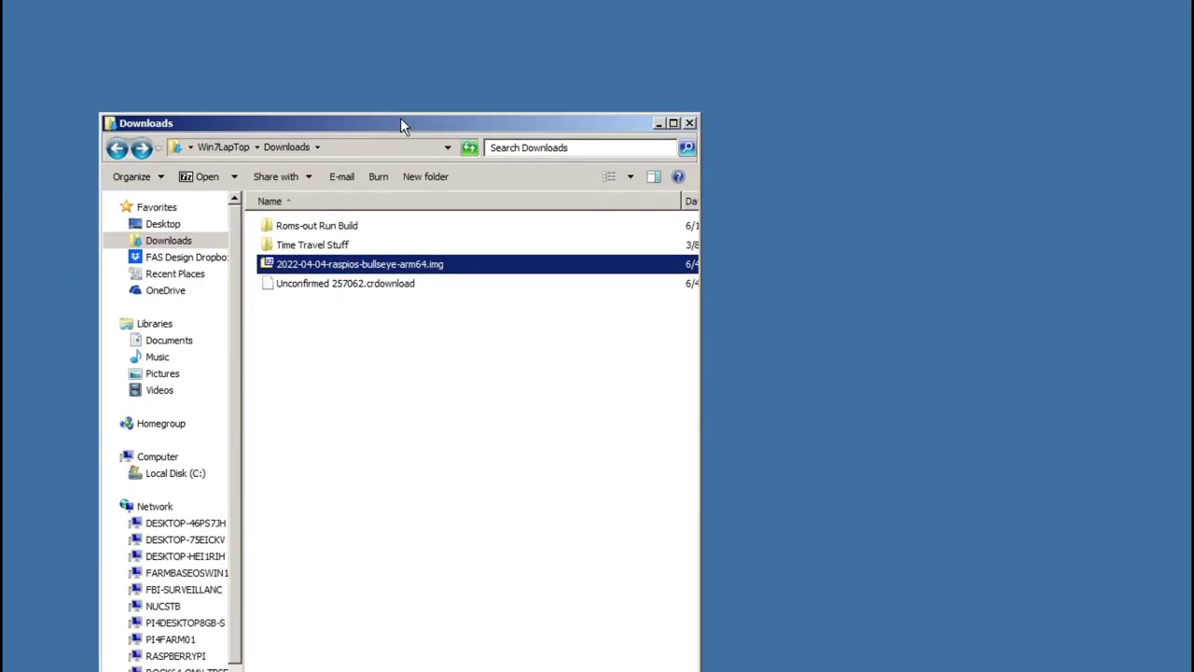
Extract the 2022-04-04-raspios-bullseye-arm64.img xz archive into the Downloads folder with 7-Zip File Manager, then close 7-Zip
drag(400, 118, 376, 4)
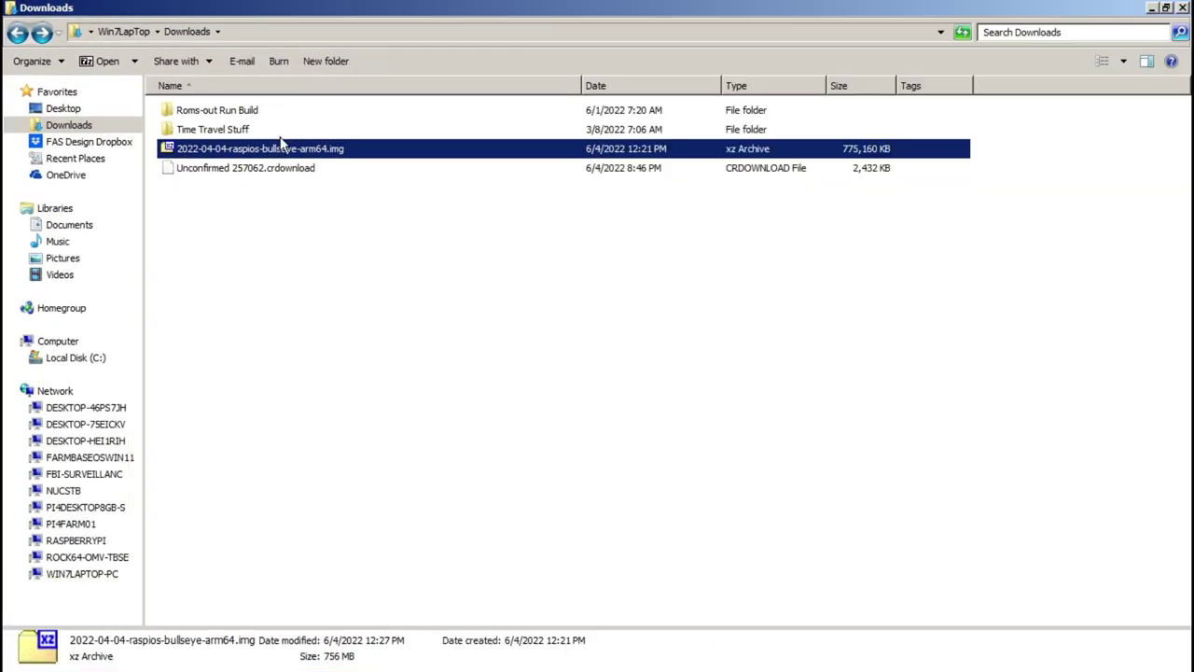
right_click(210, 151)
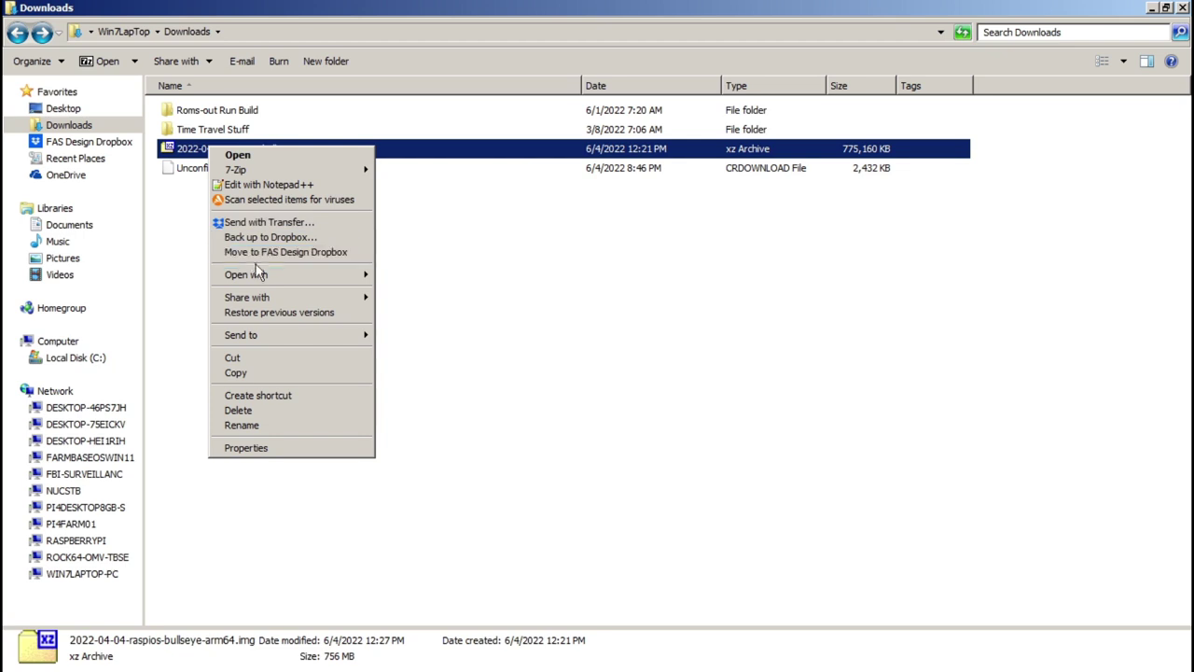
mouse_move(262, 279)
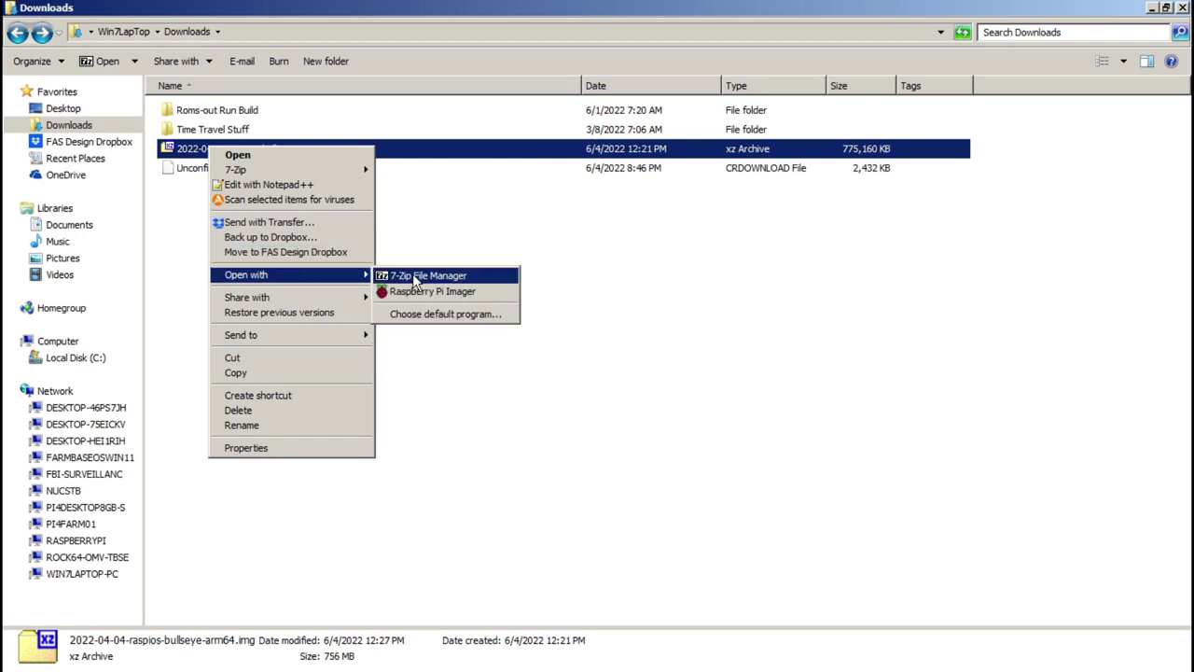
click(415, 277)
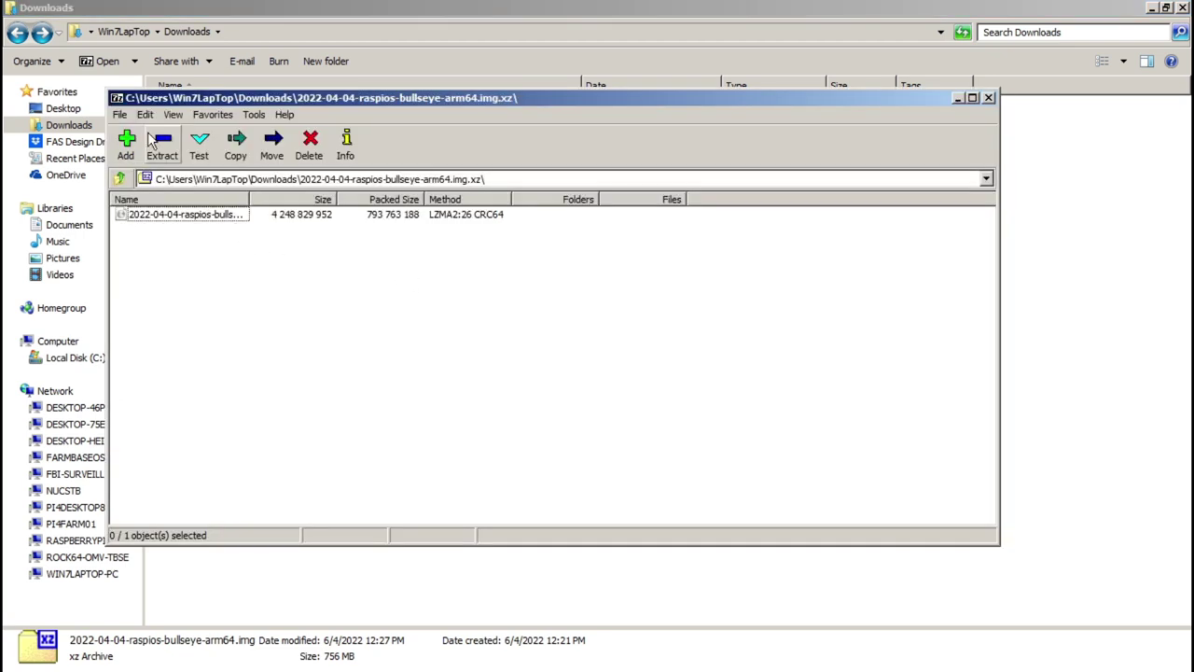
click(163, 146)
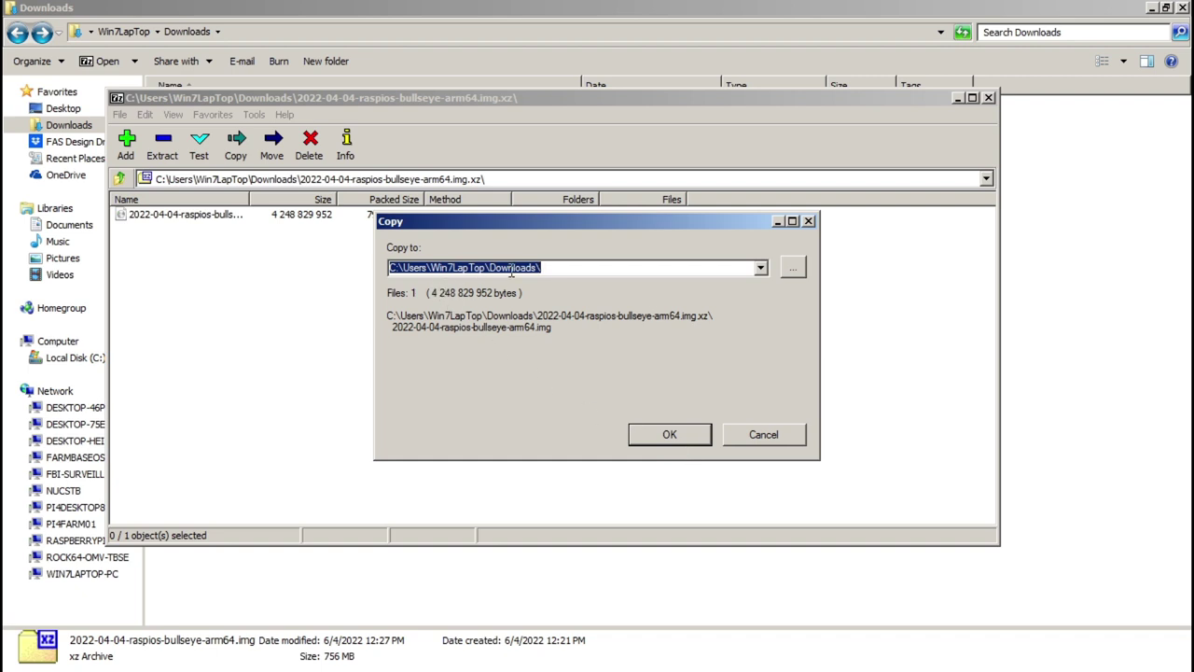
click(669, 434)
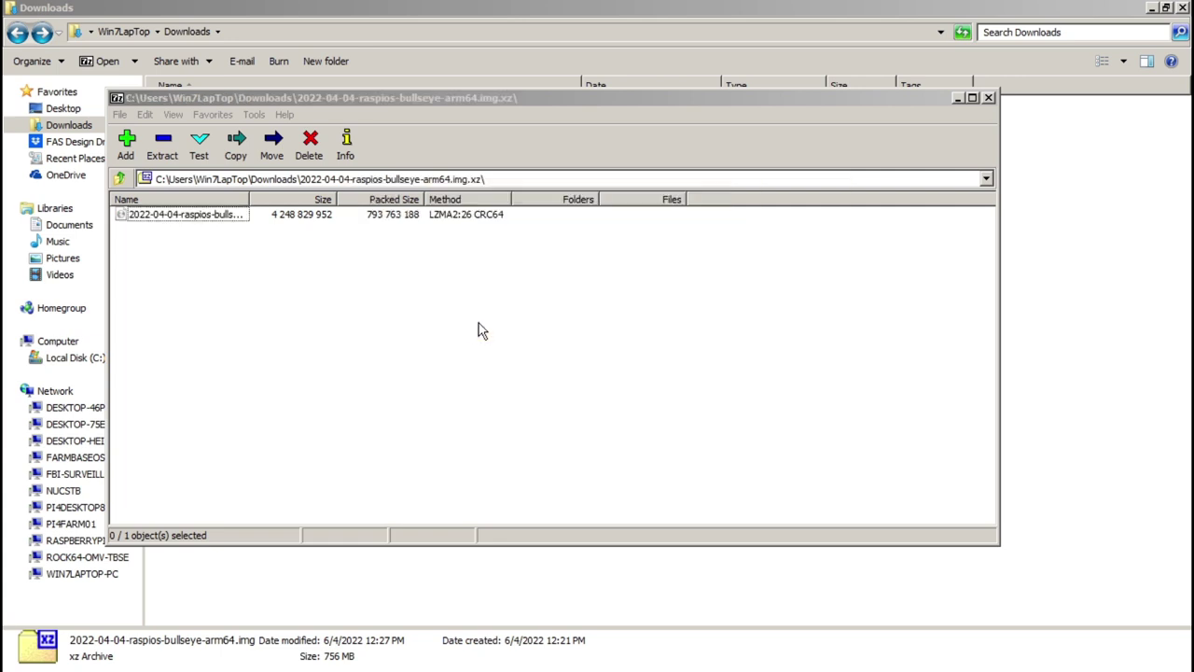
click(987, 99)
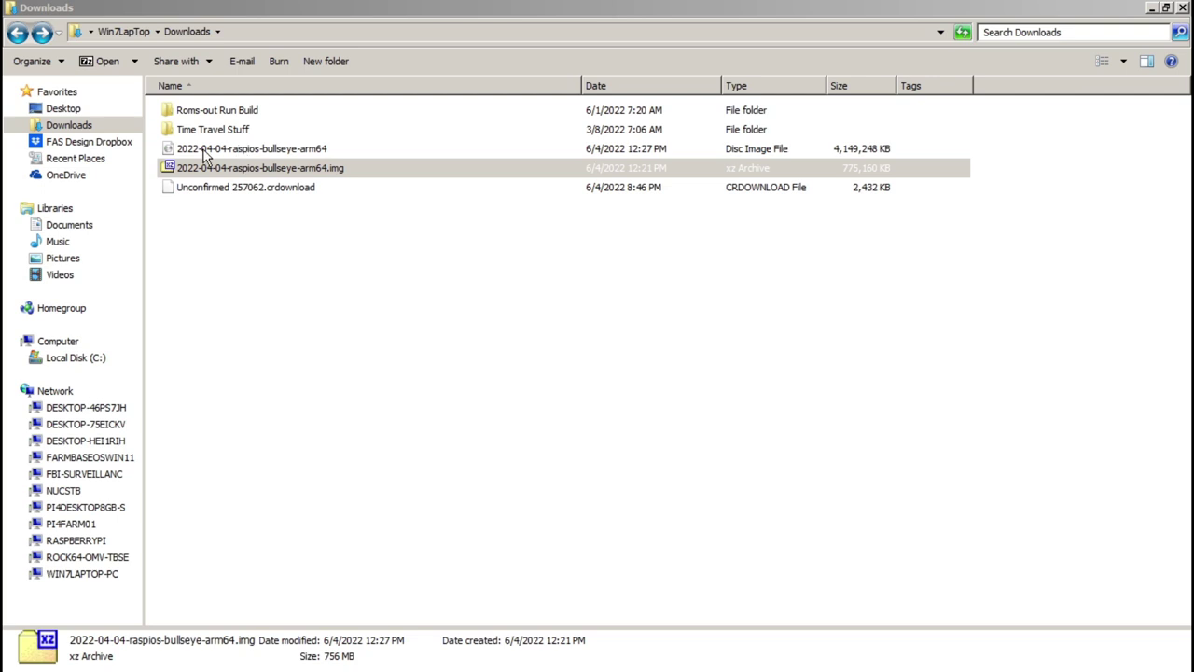
Switch to Win32 Disk Imager and load the extracted 2022-04-04-raspios-bullseye-arm64 disk image from Downloads as the image file
click(258, 153)
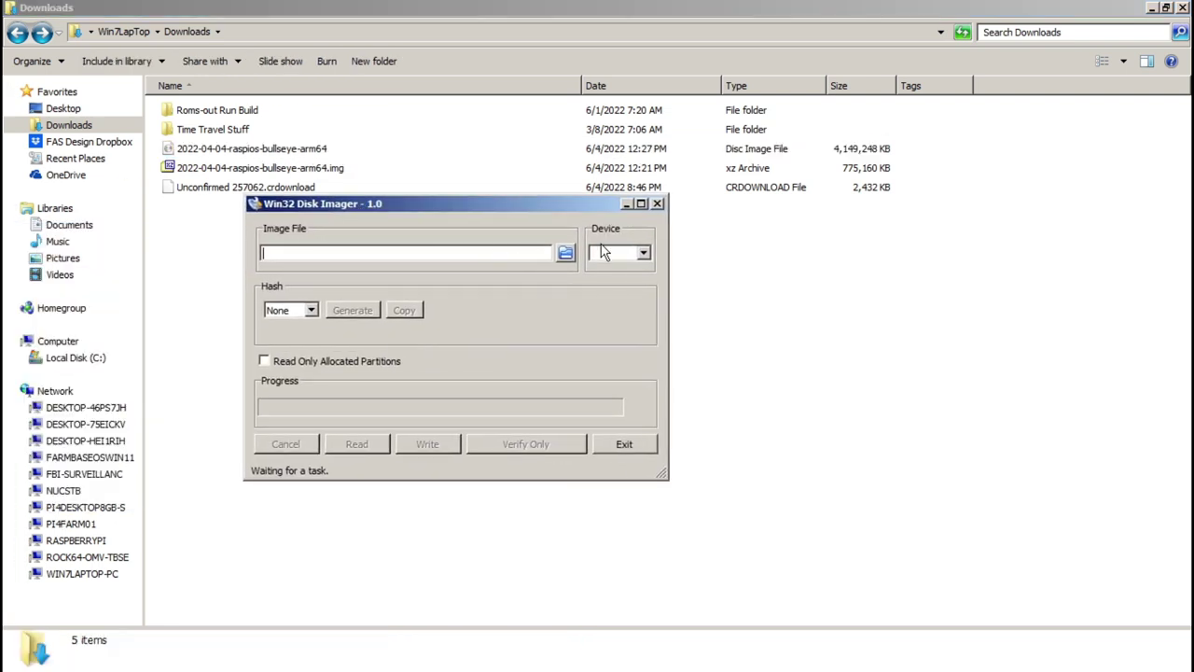
click(565, 253)
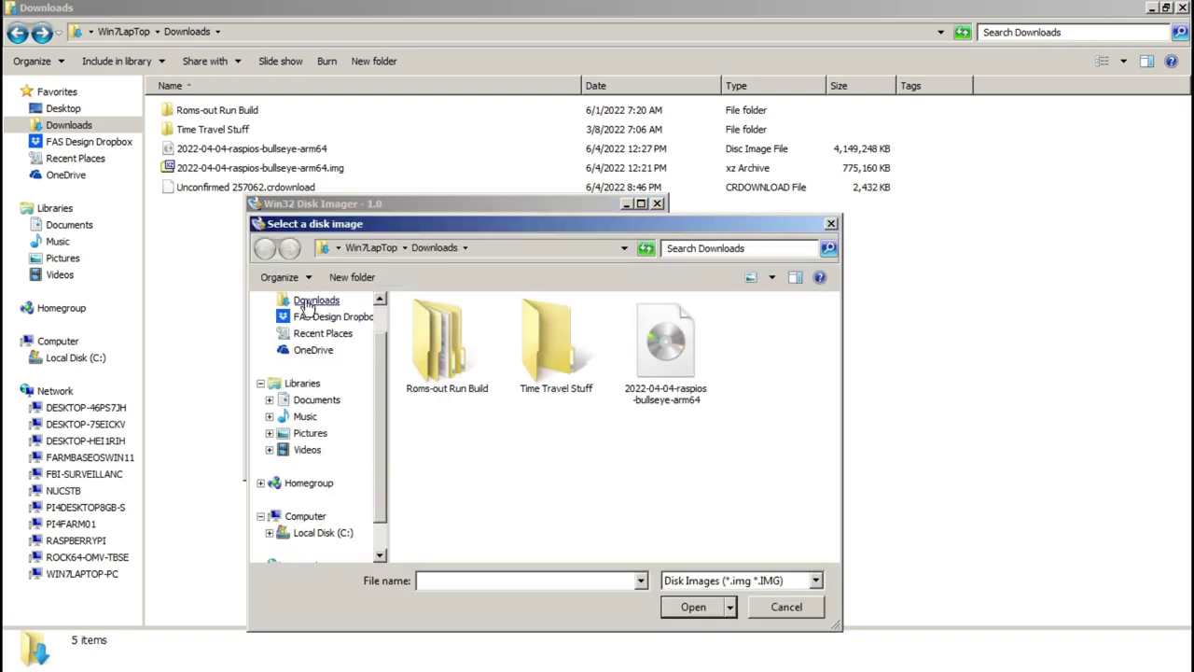
click(312, 301)
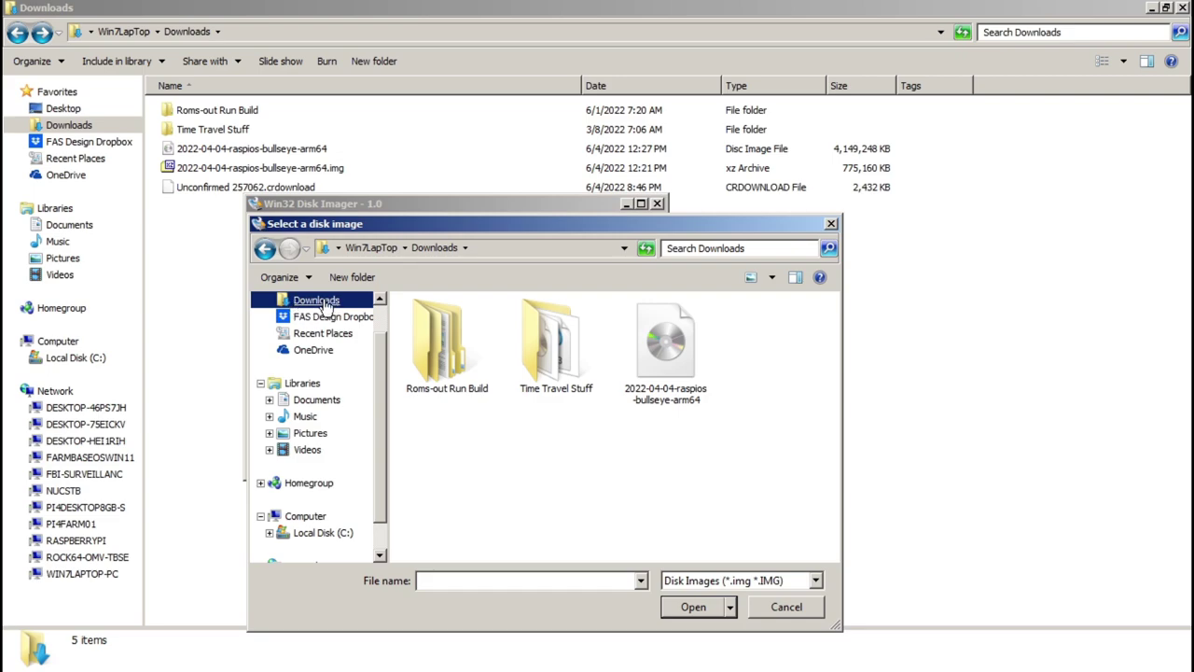
click(663, 350)
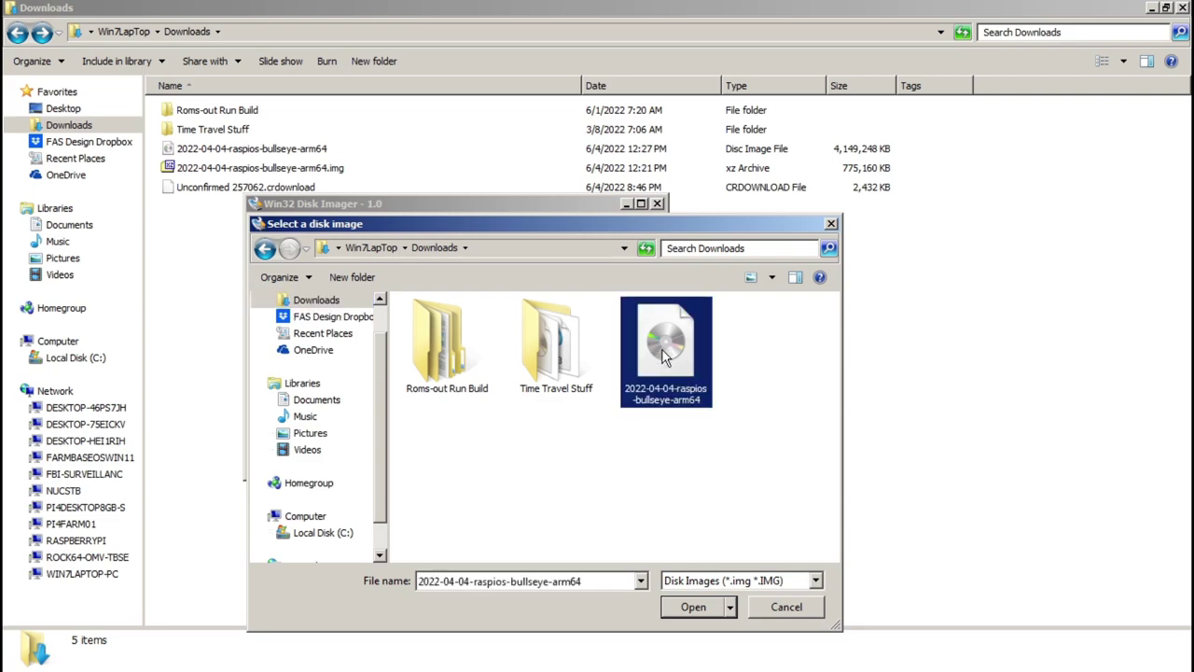
click(687, 609)
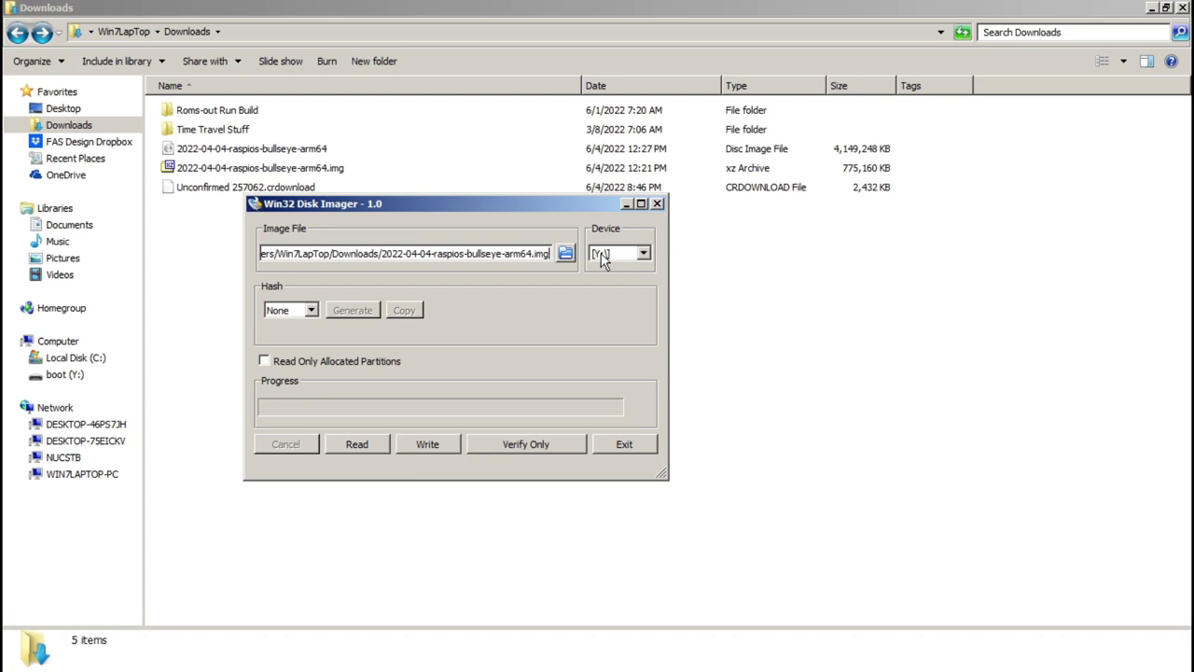
Write the loaded image to the Y:\ device, accepting the overwrite, and exit Win32 Disk Imager
click(644, 255)
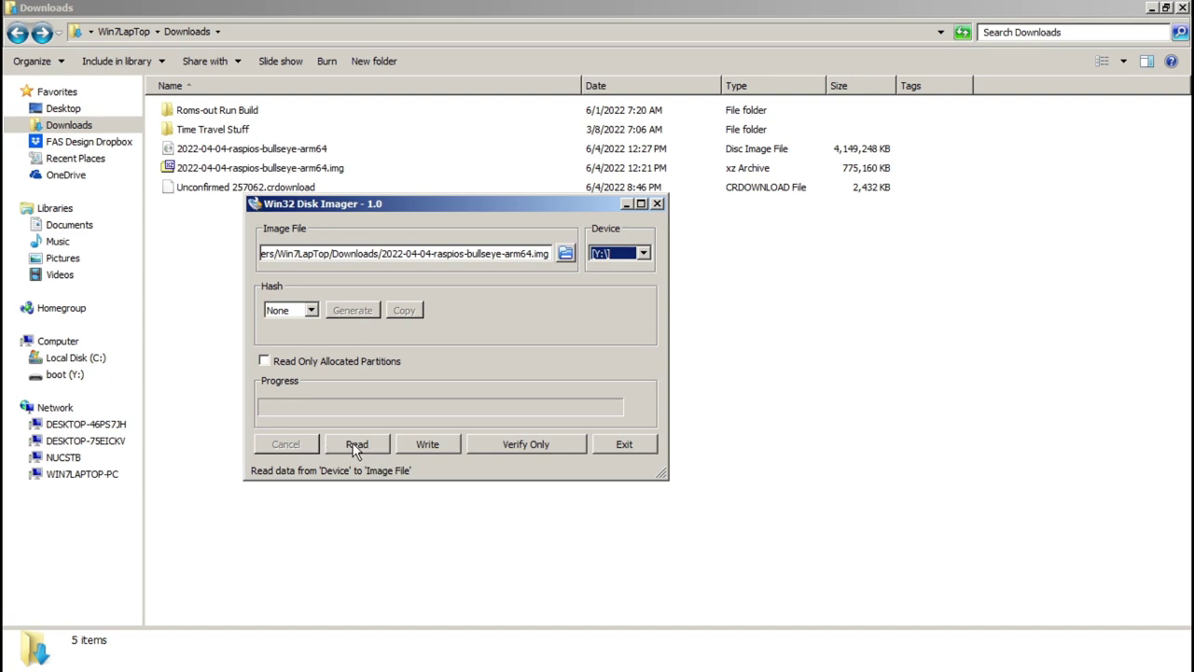
click(420, 443)
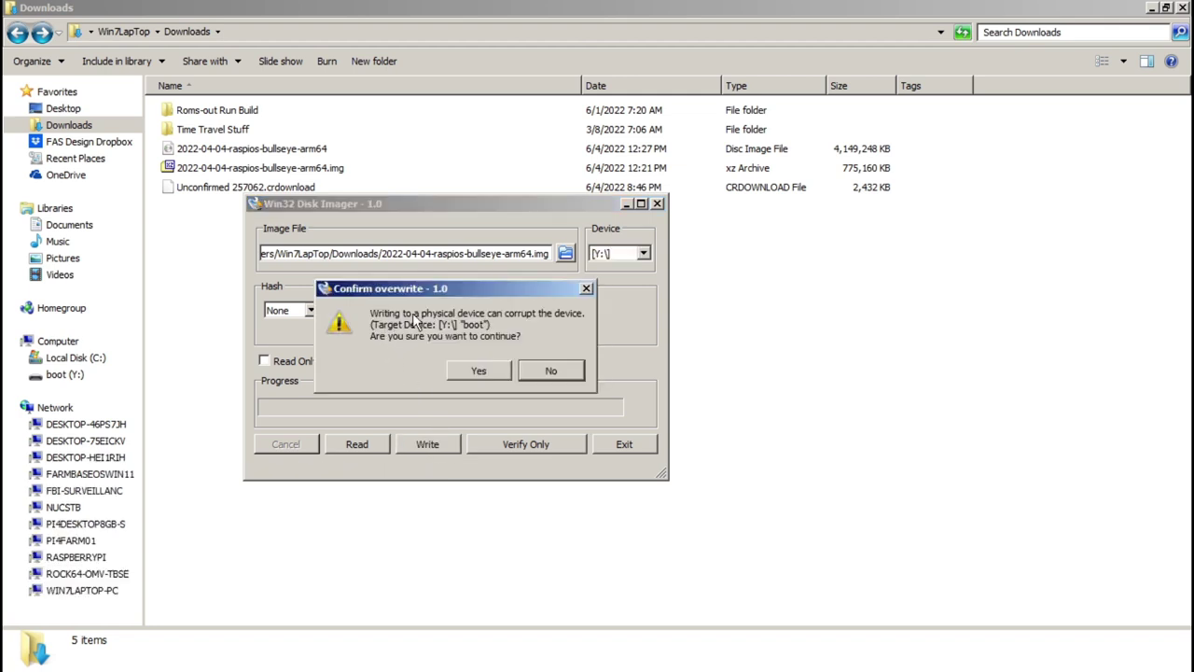
click(478, 371)
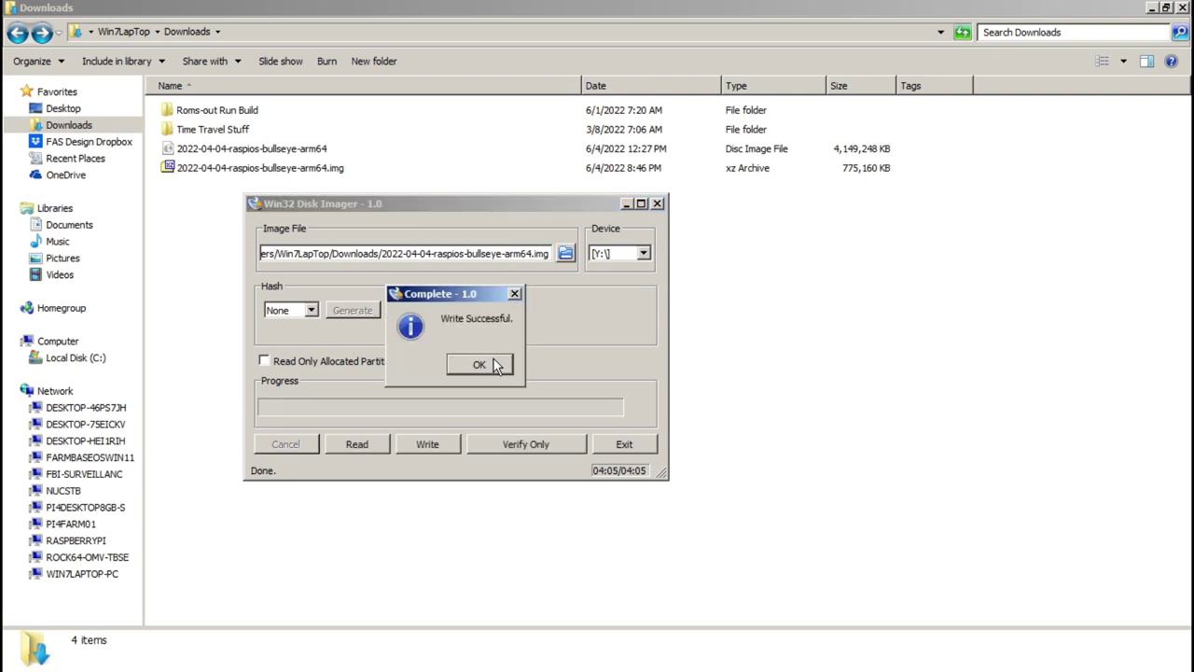
click(480, 364)
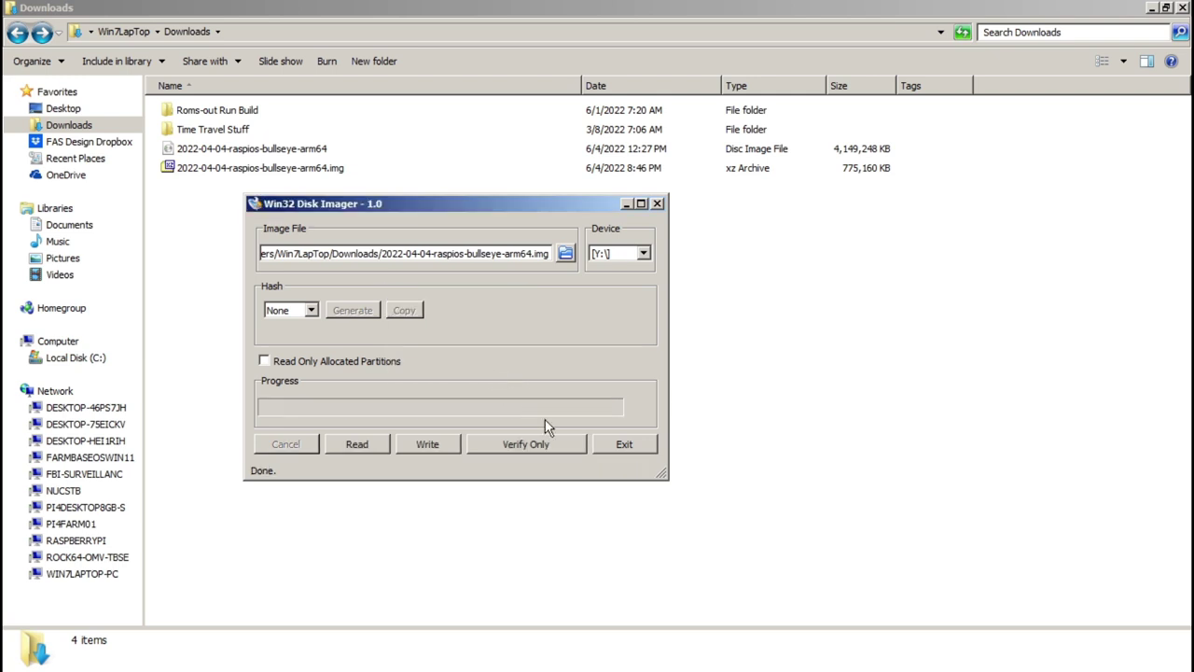
click(623, 446)
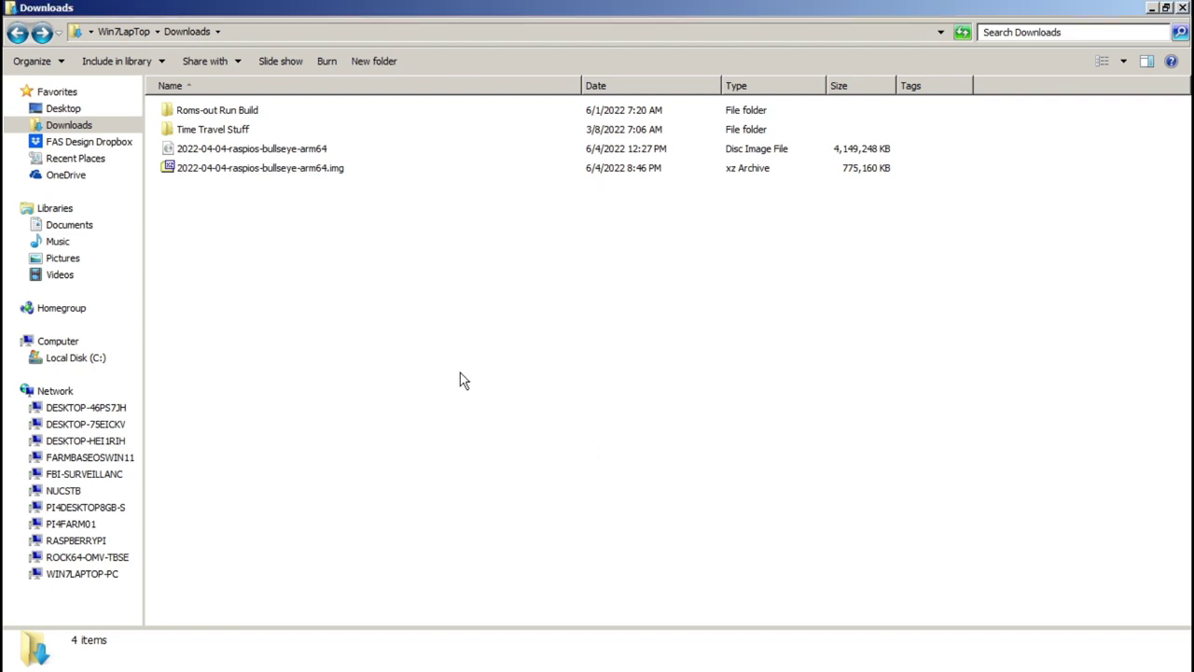
Open the config text file from the boot (Y:) drive in Notepad++ and review its settings down to the final [all] section
click(93, 341)
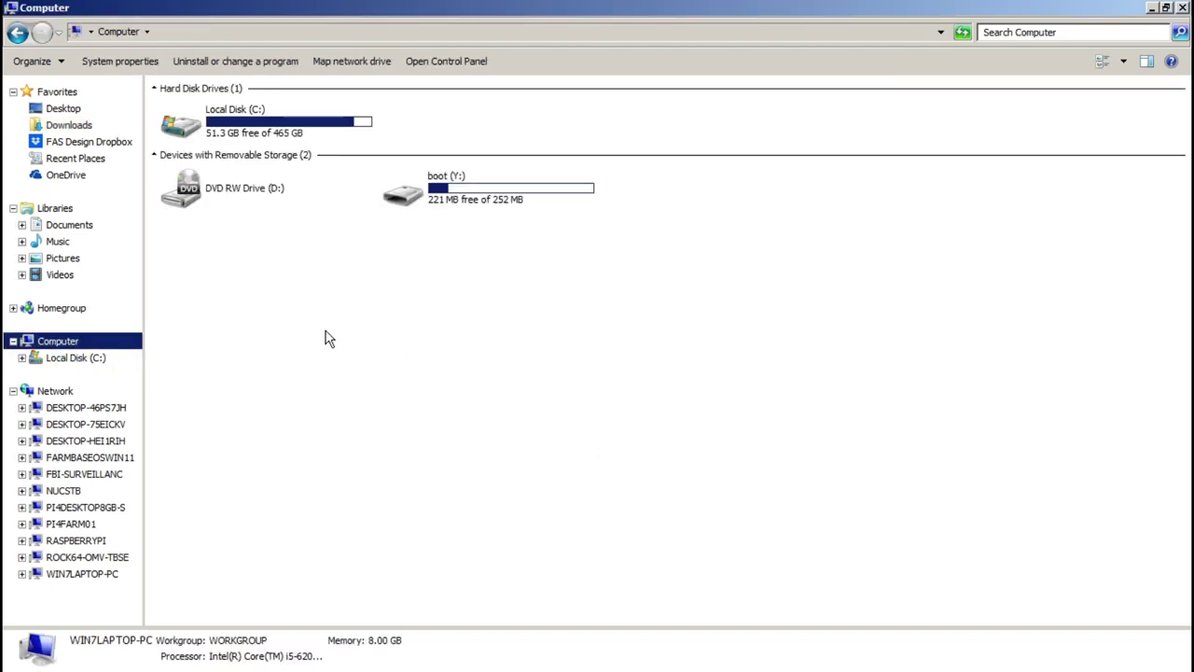
double_click(479, 198)
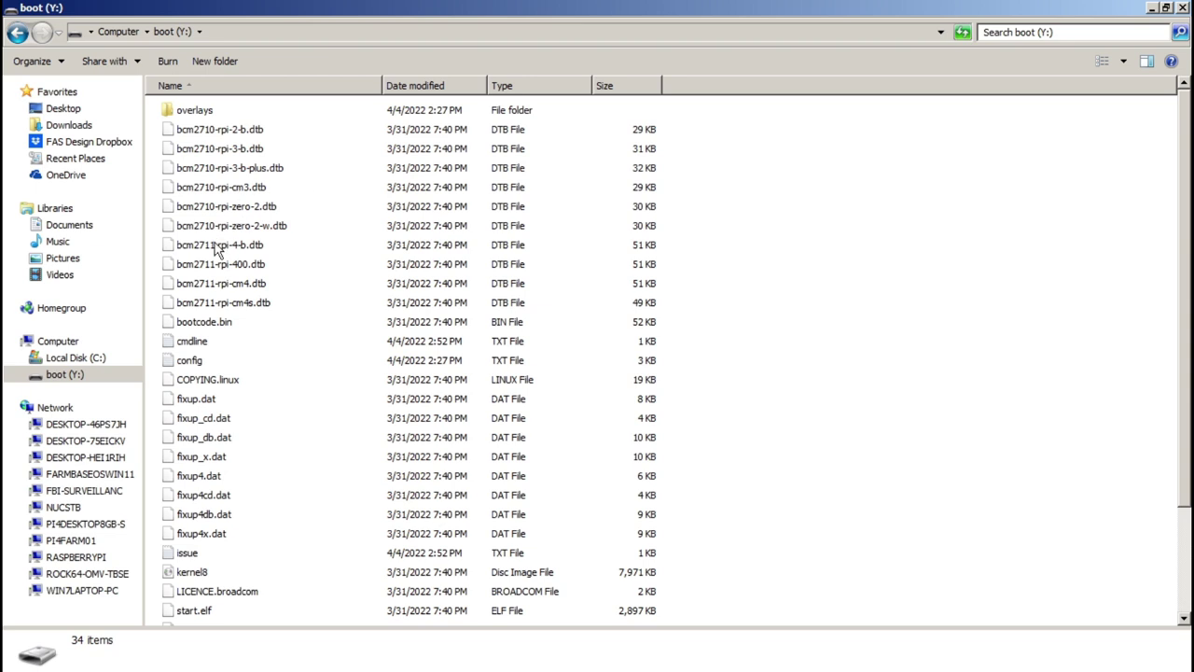
click(195, 361)
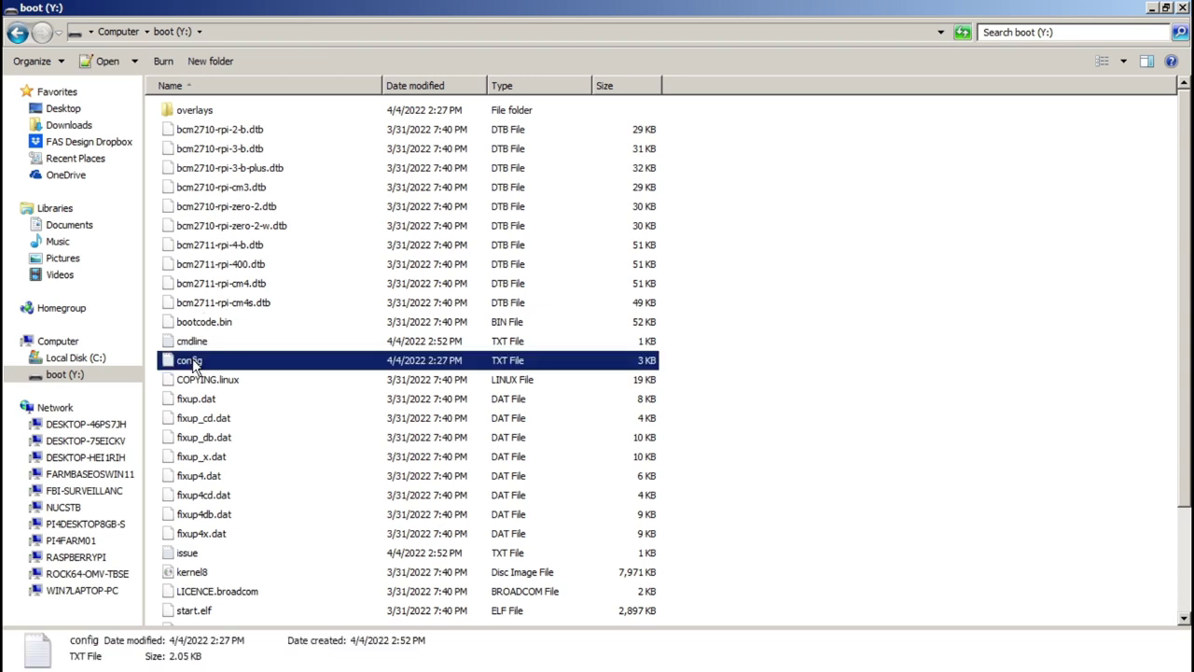
right_click(194, 366)
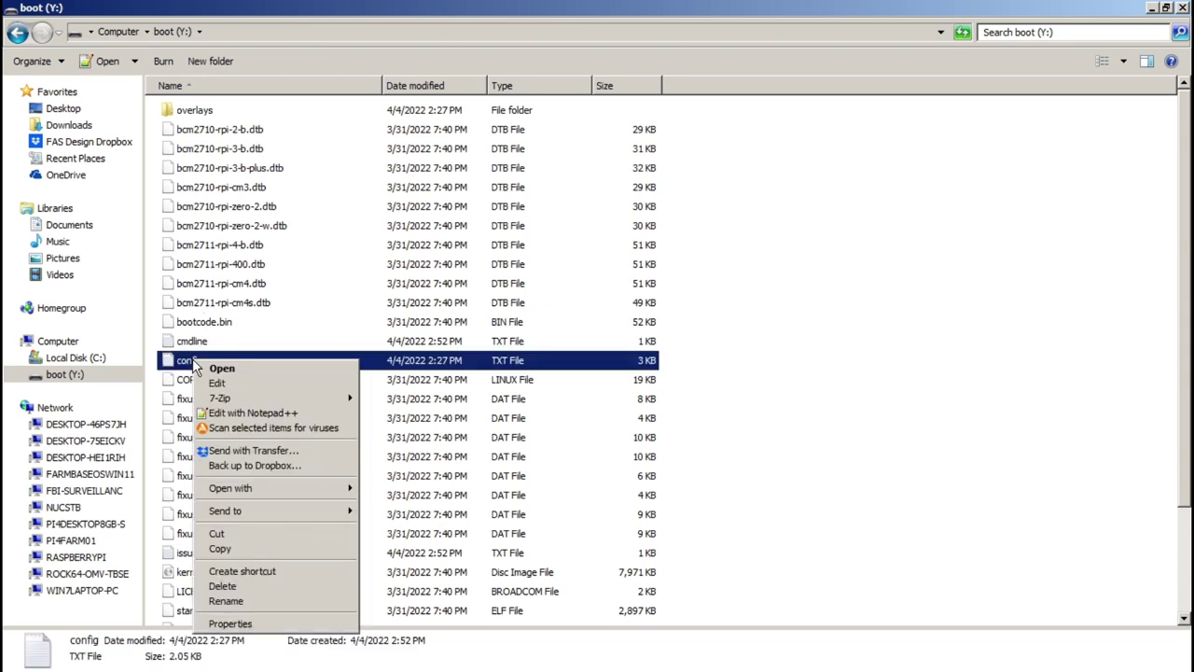
click(255, 420)
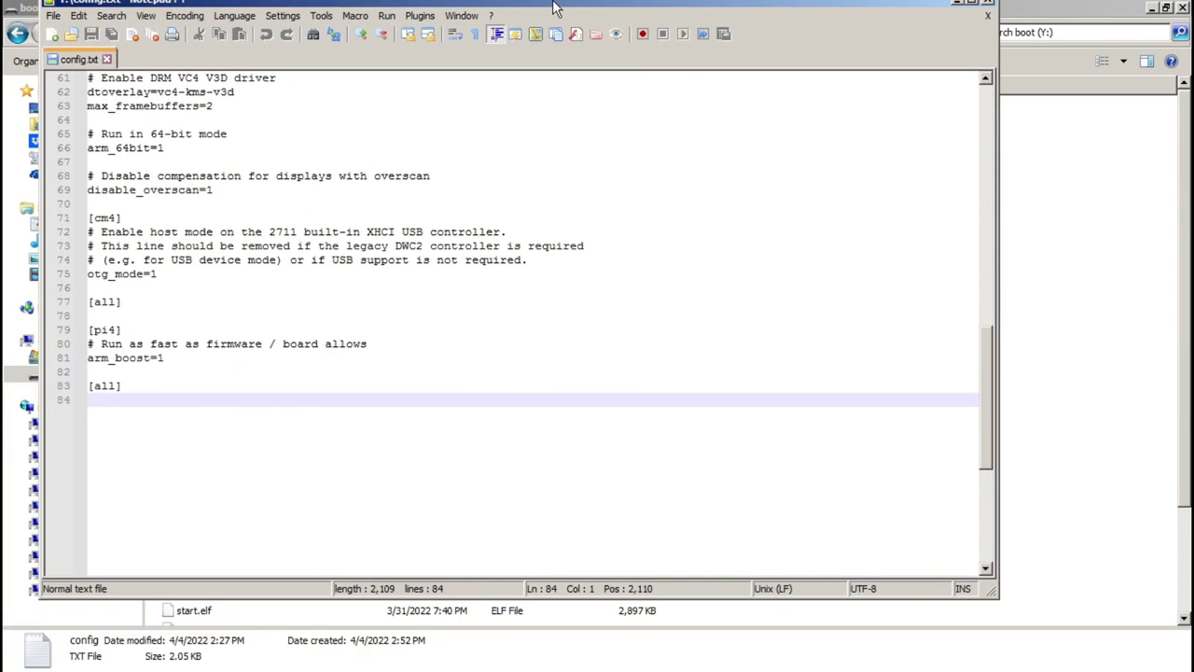
scroll(225, 352, up, 20)
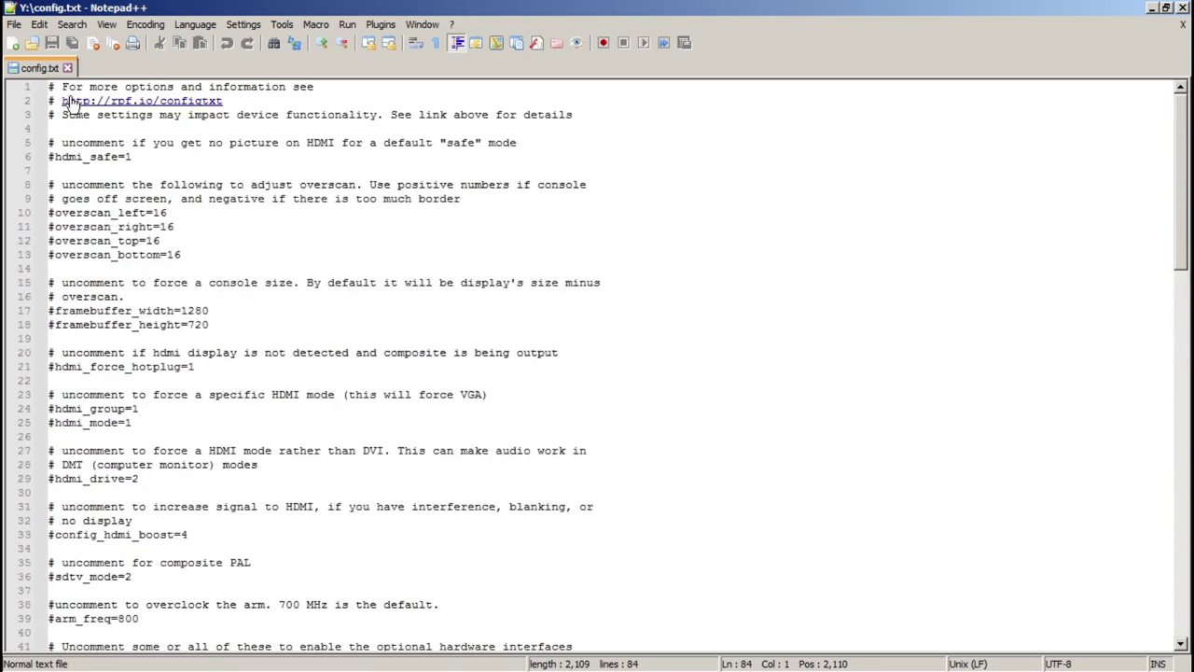
scroll(164, 282, down, 4)
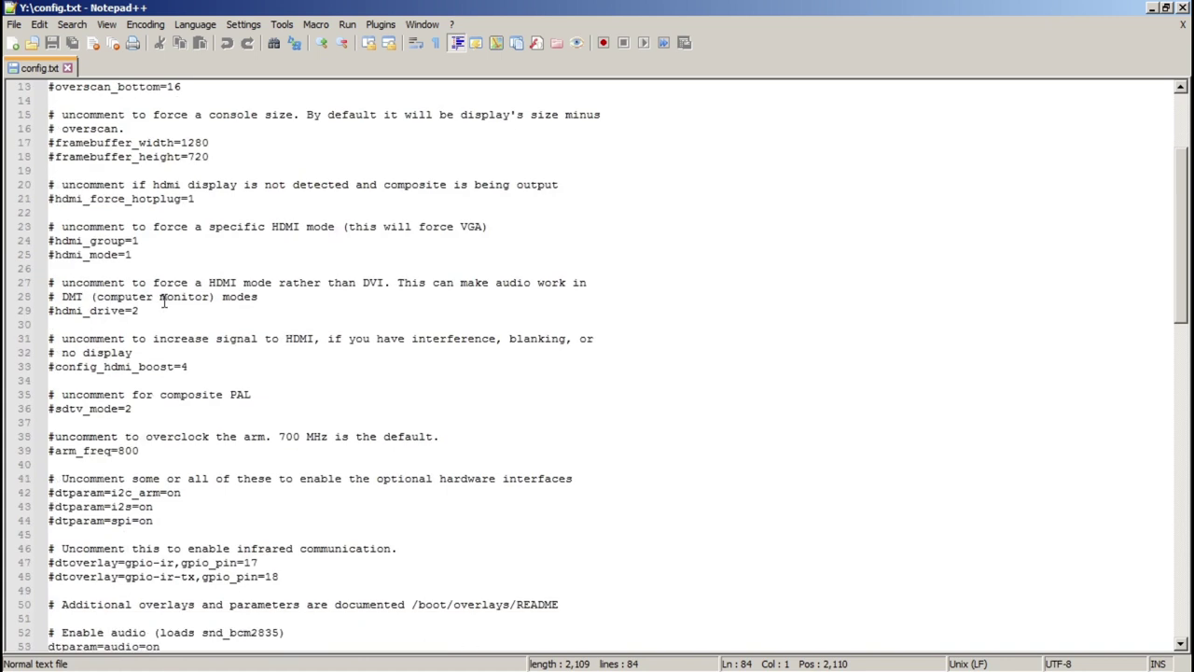
scroll(169, 310, down, 10)
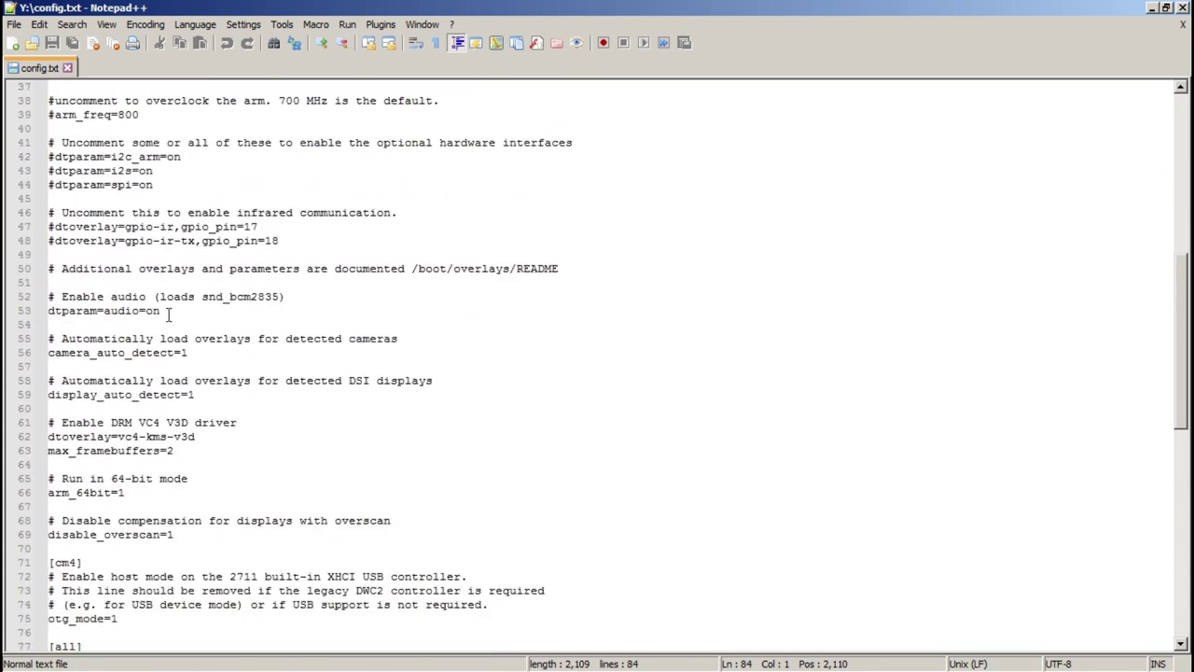
scroll(171, 314, down, 5)
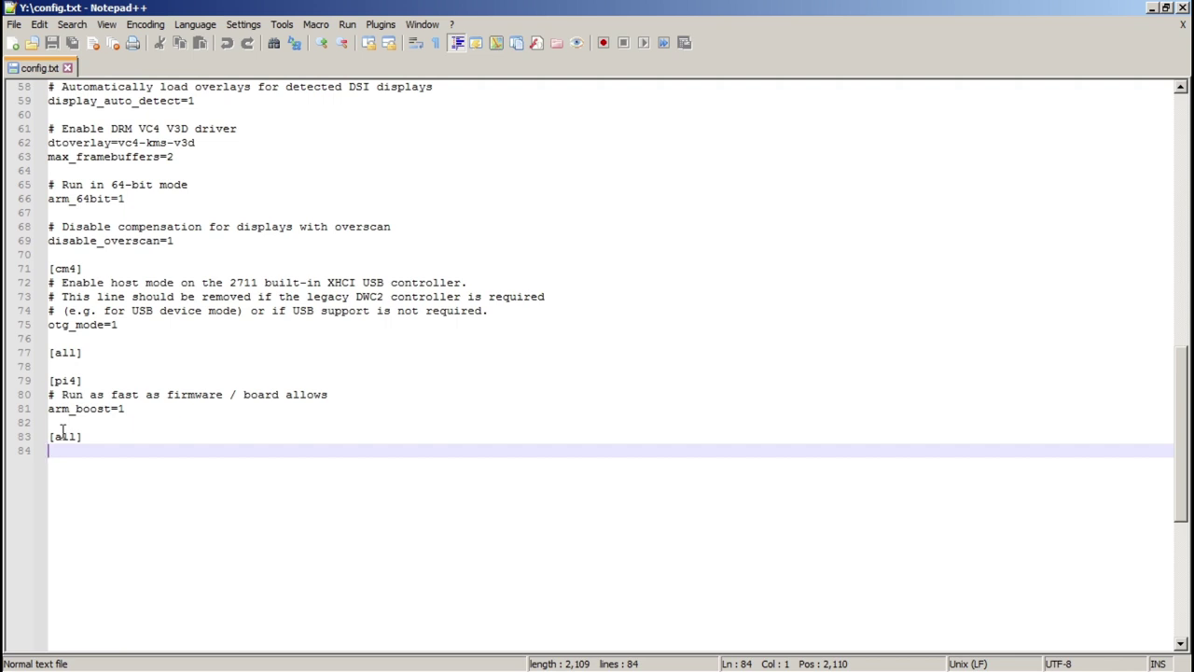
Add the line program_usb_boot_mode=1 under the final [all] section of config.txt, then save the file and close Notepad++
text(PRO)
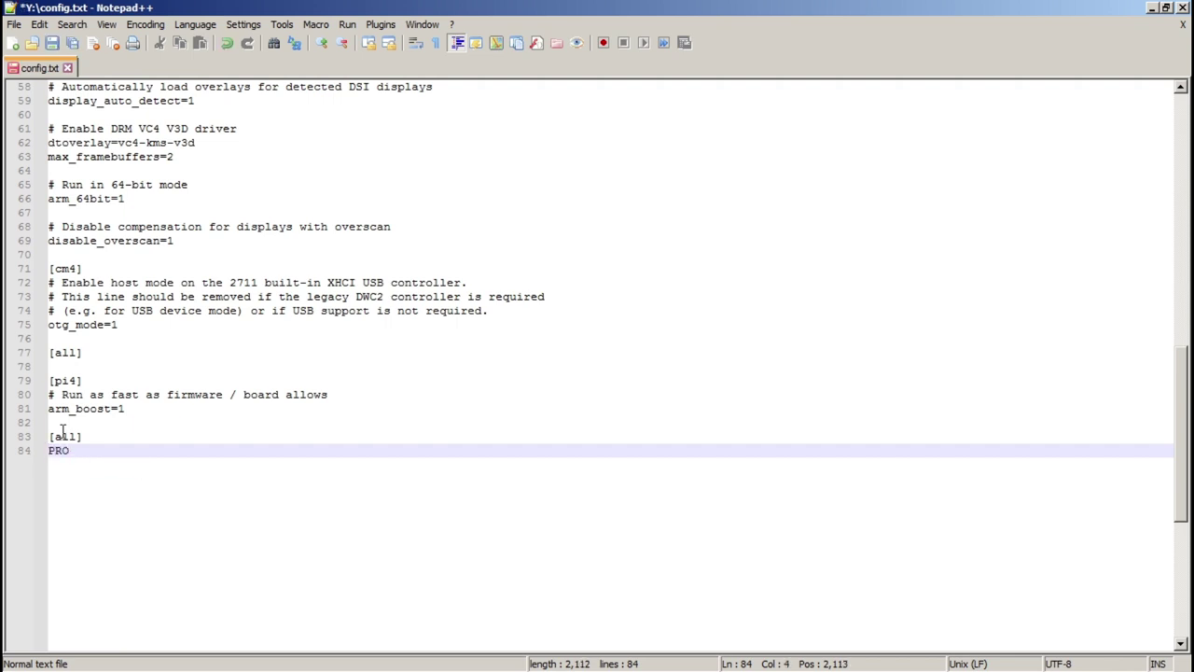
key(BackSpace)
text(program_usb)
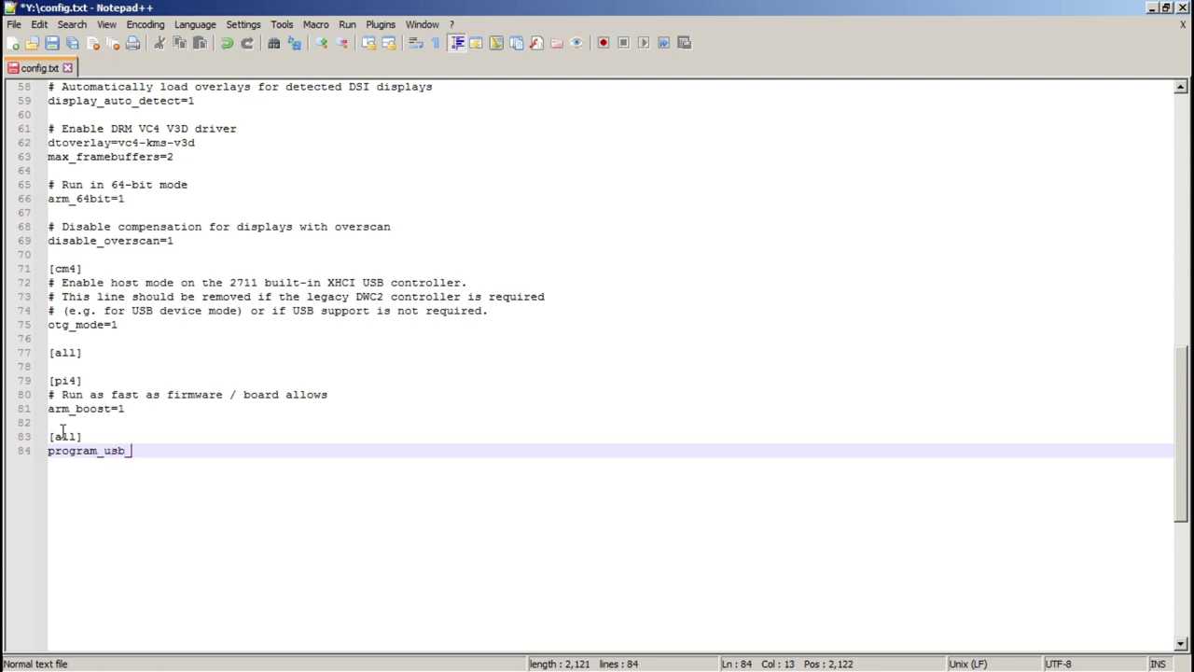
text(_boot_mode=1)
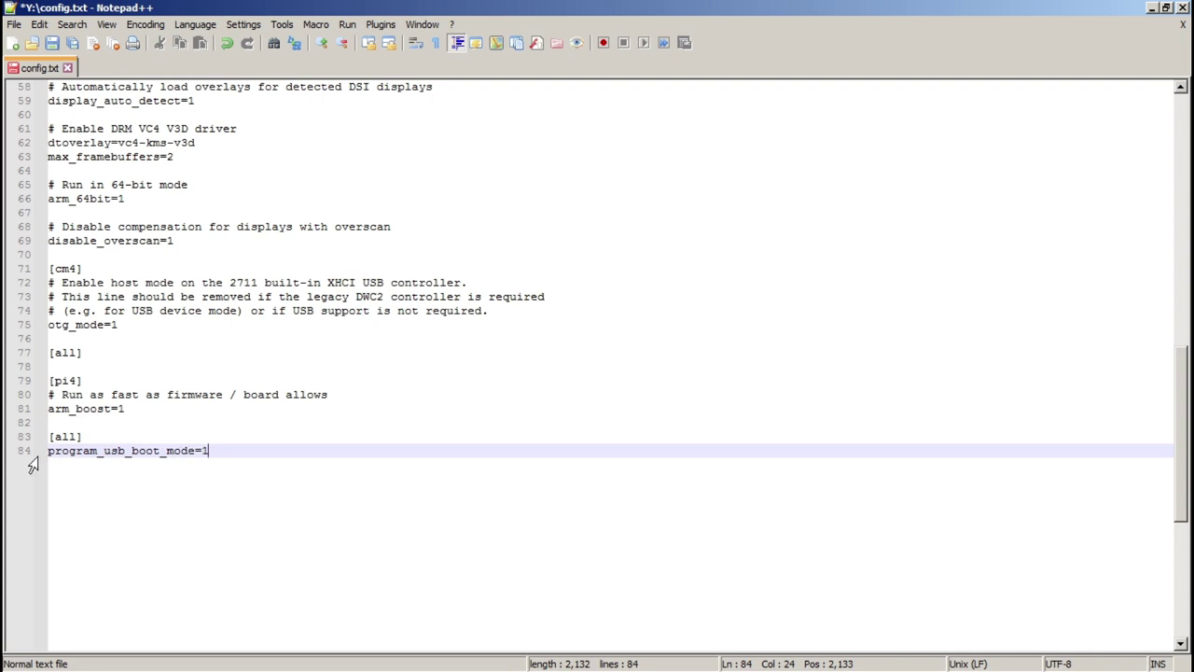
click(54, 44)
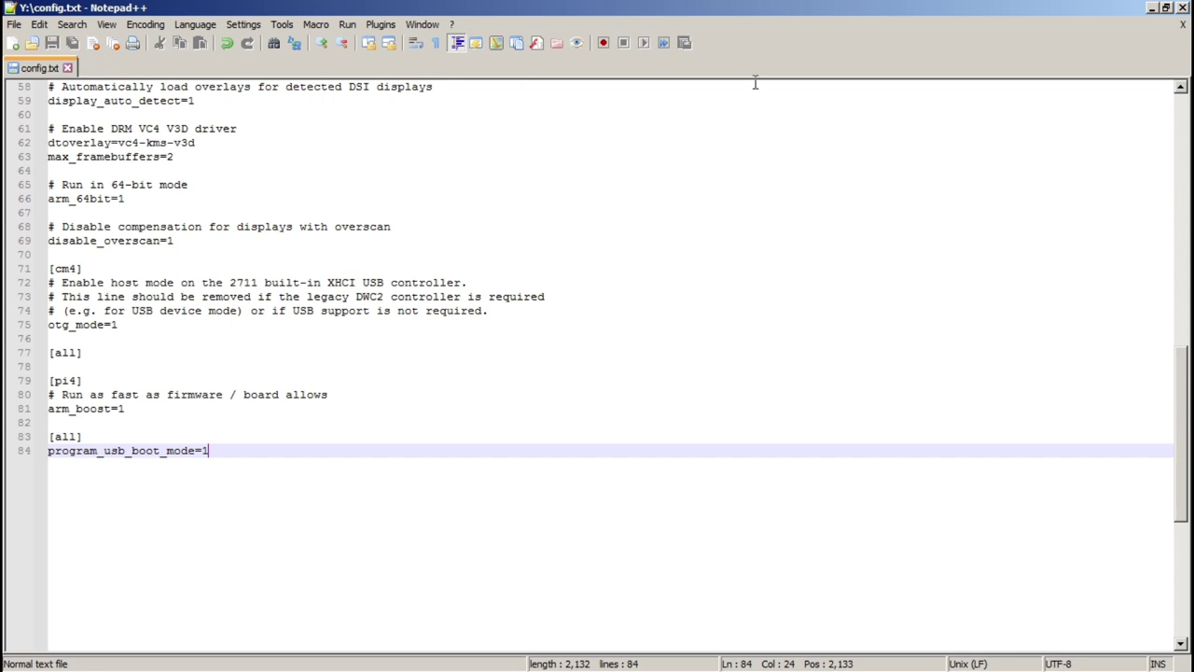
click(1183, 8)
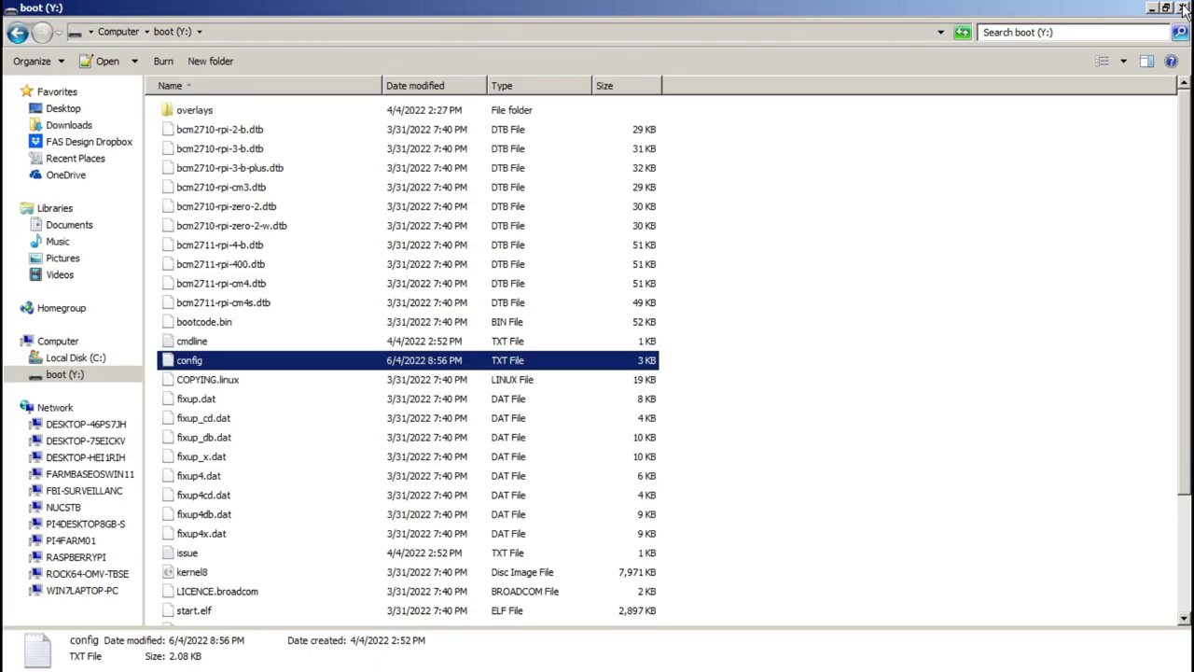
Close the boot (Y:) folder window and eject the boot (Y:) drive from a new Explorer window
click(1182, 9)
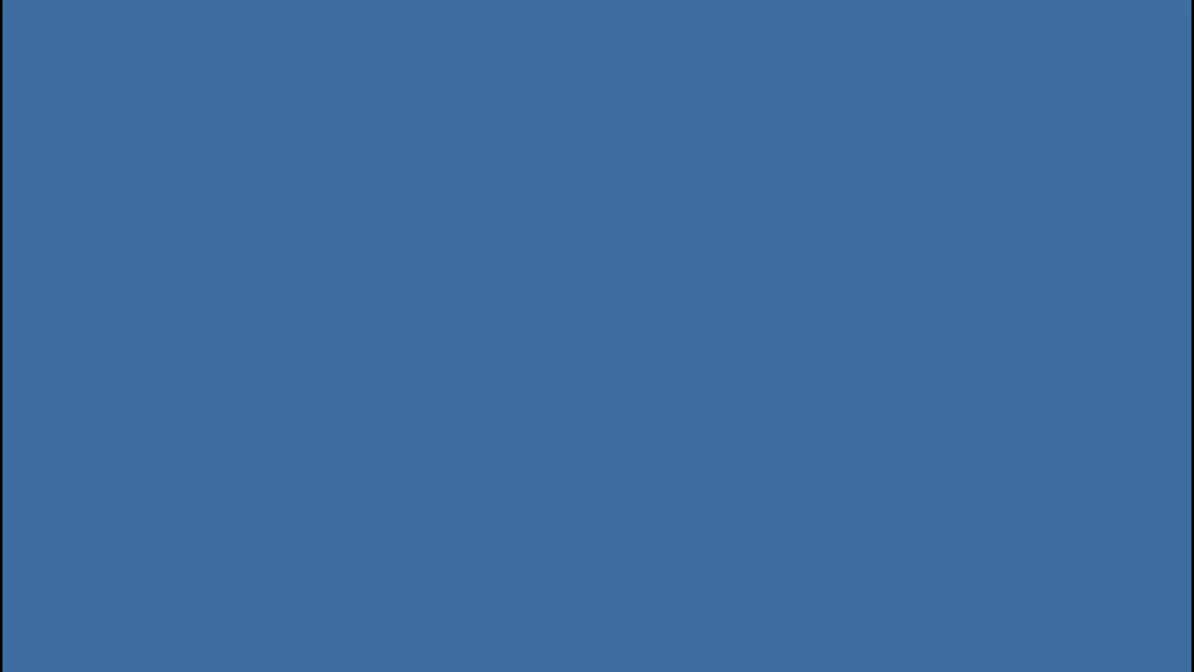
key(super+e)
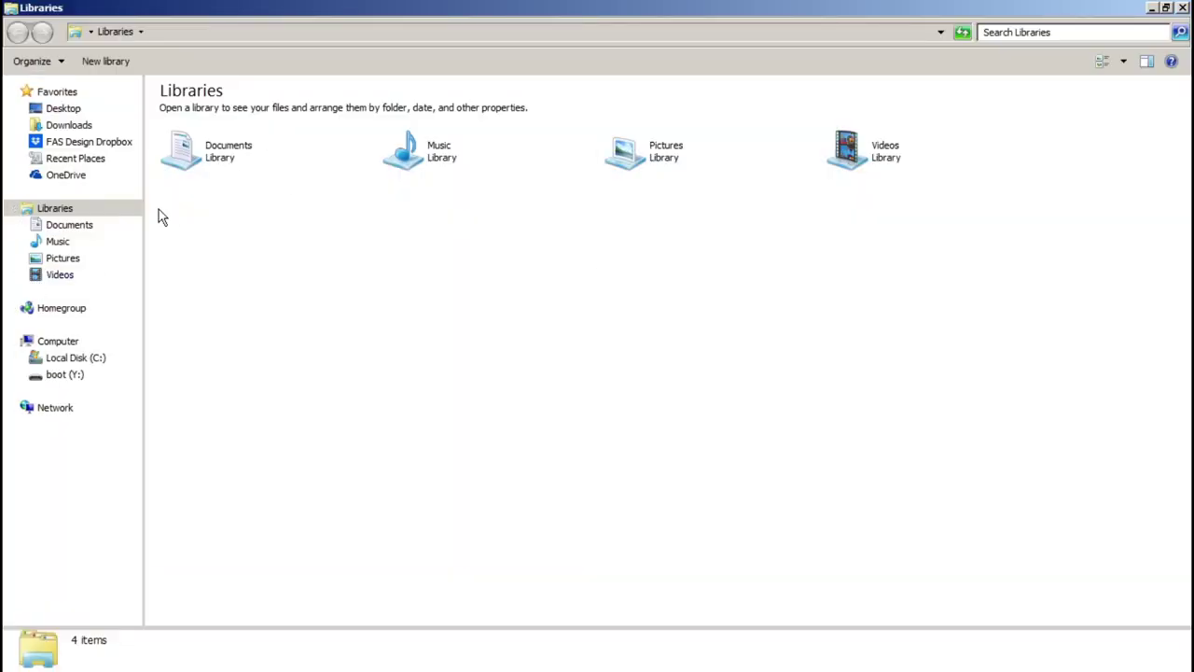
right_click(63, 377)
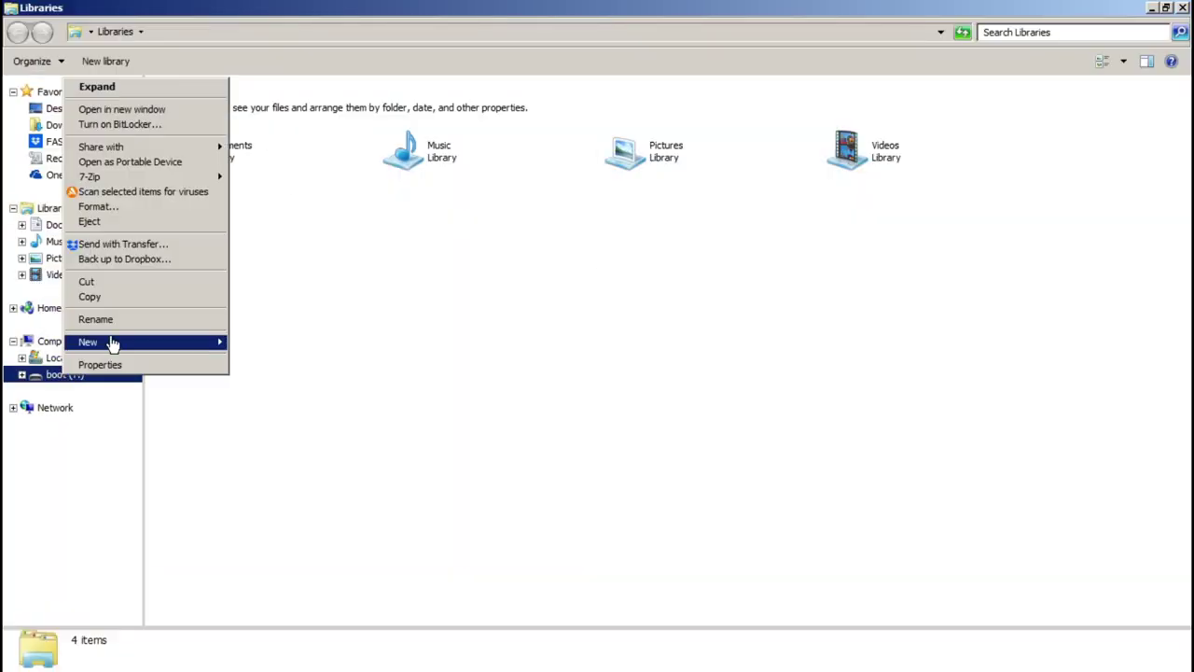
click(112, 224)
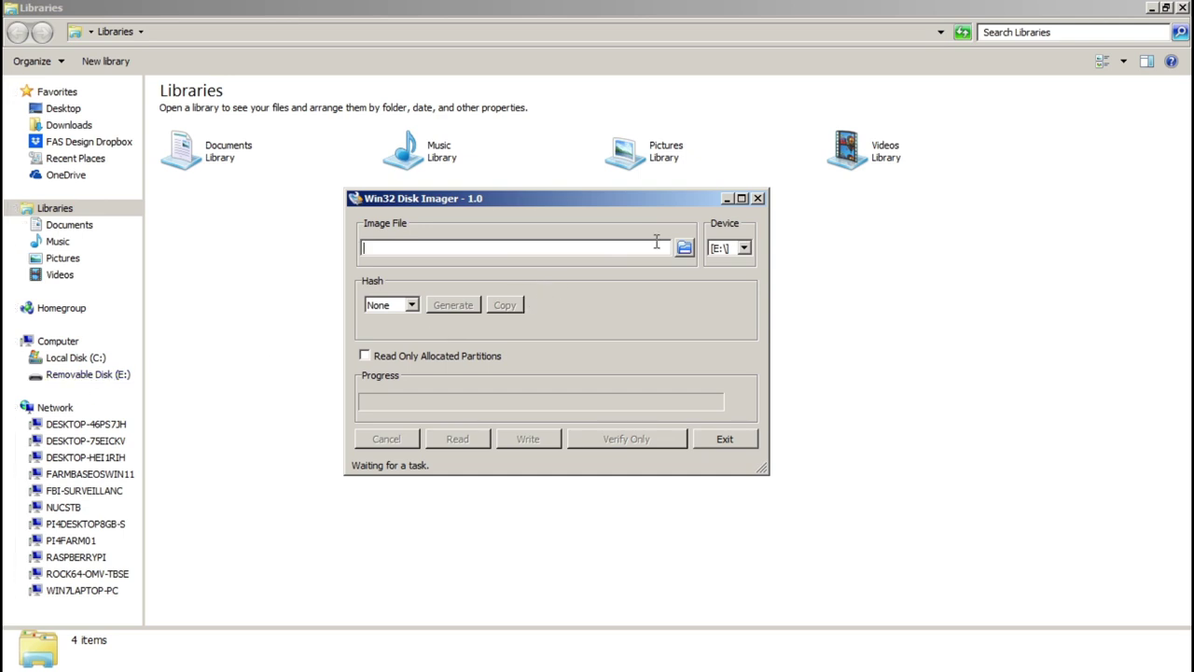
Load the 2022-04-04-raspios-bullseye-arm64 disk image from Downloads as the image file in Win32 Disk Imager
click(684, 247)
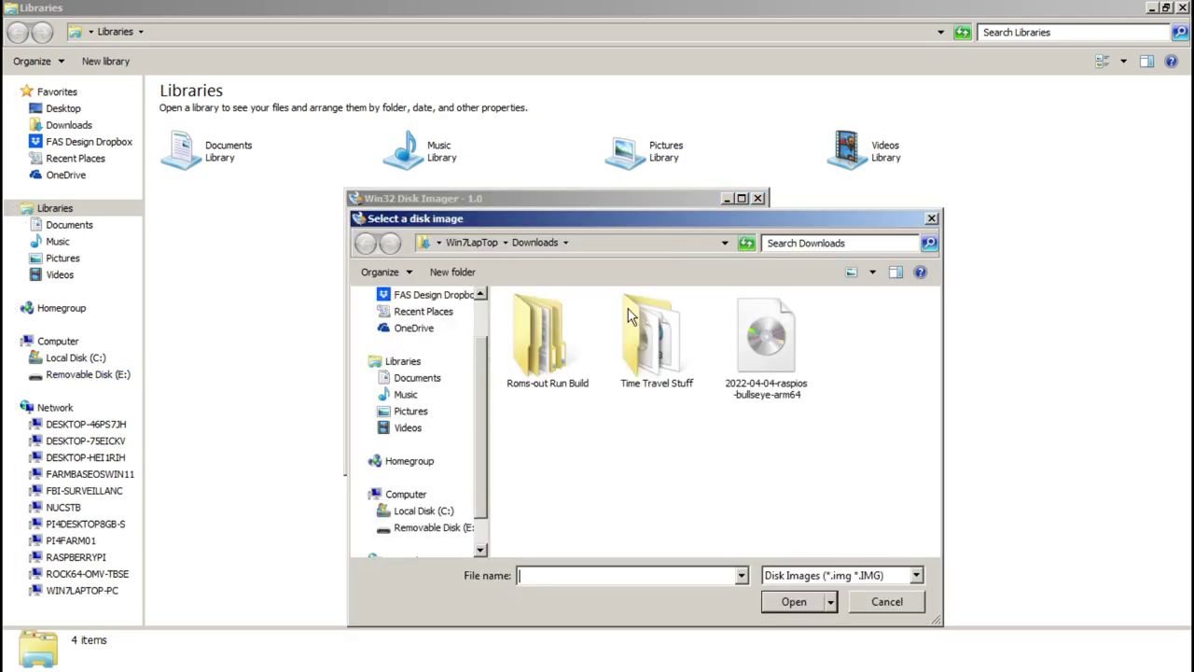
click(783, 346)
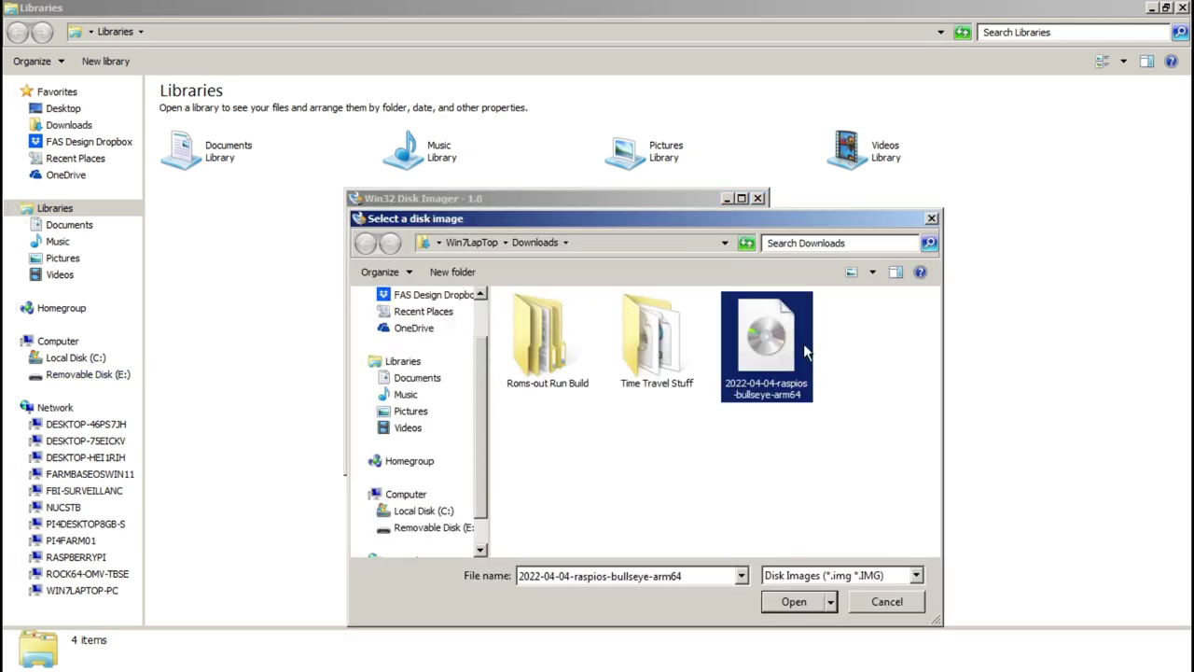
click(795, 602)
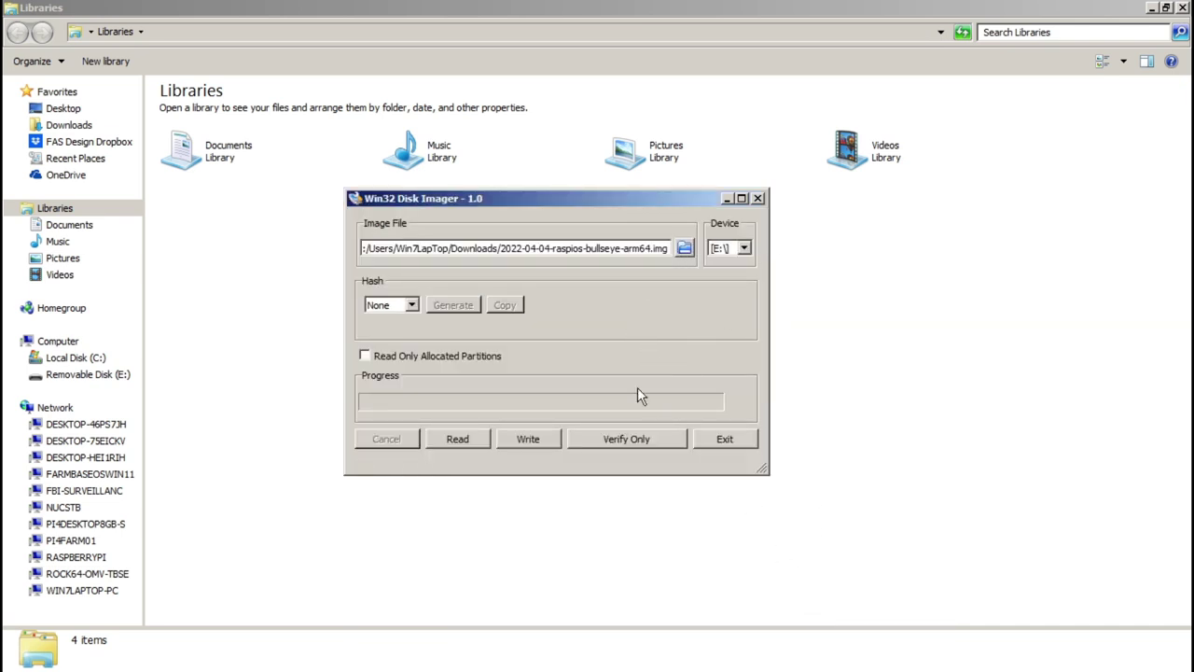
Write the loaded image to the E:\ device, accepting the overwrite, and exit Win32 Disk Imager
click(523, 441)
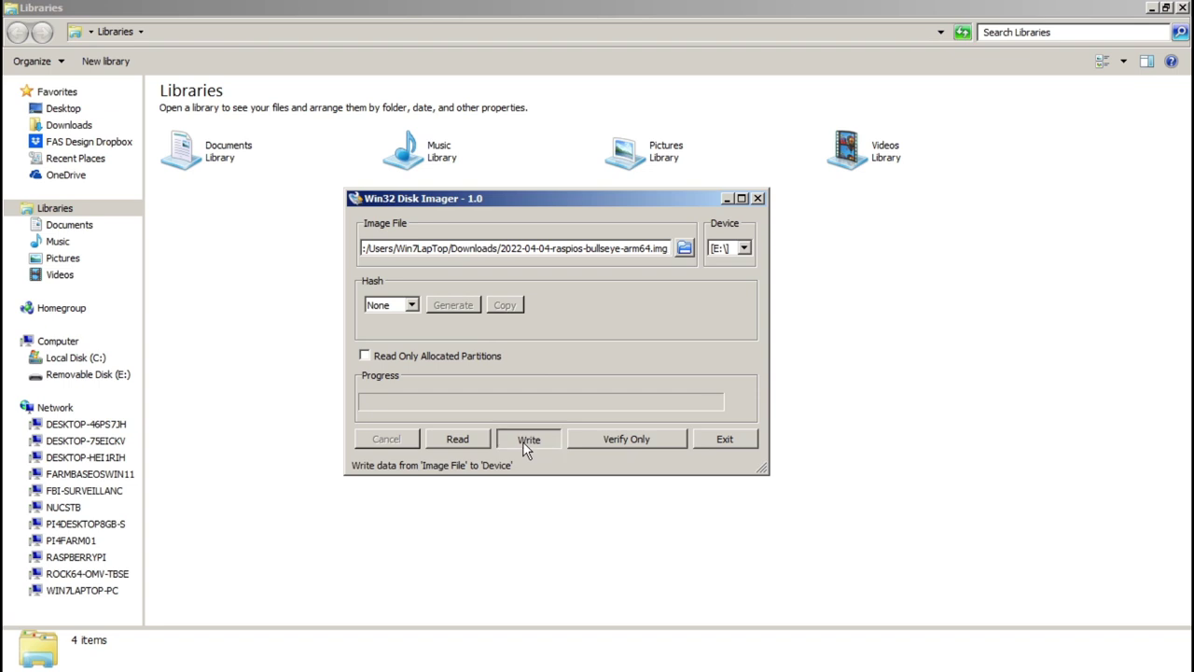
click(580, 366)
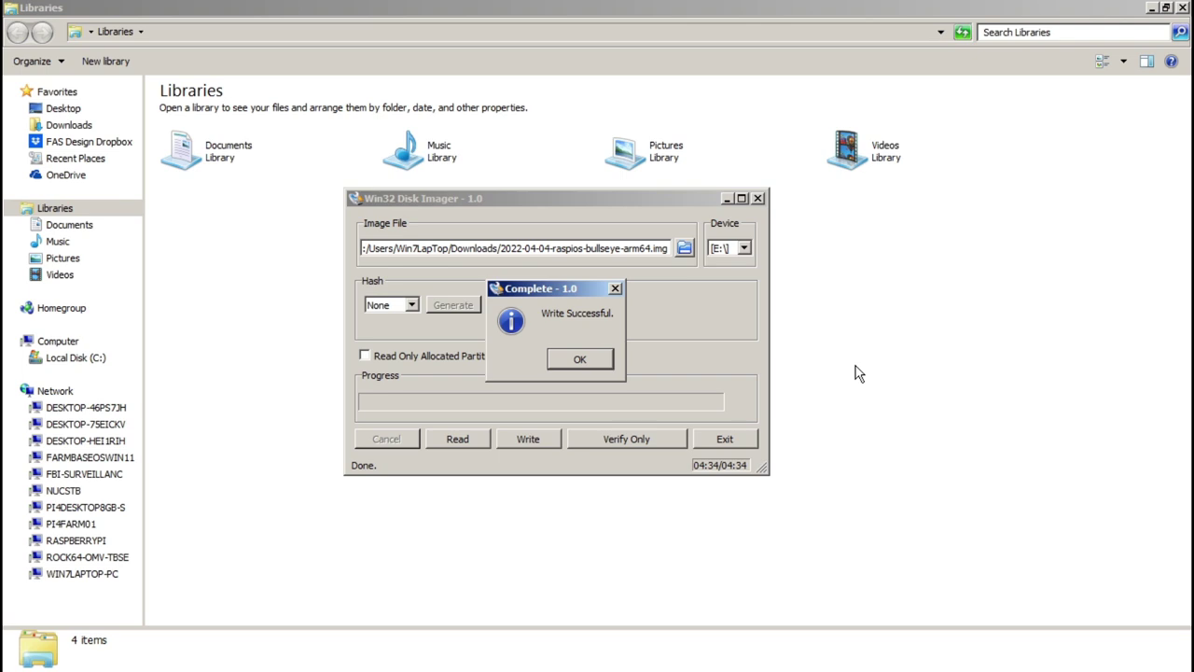
click(580, 361)
click(734, 437)
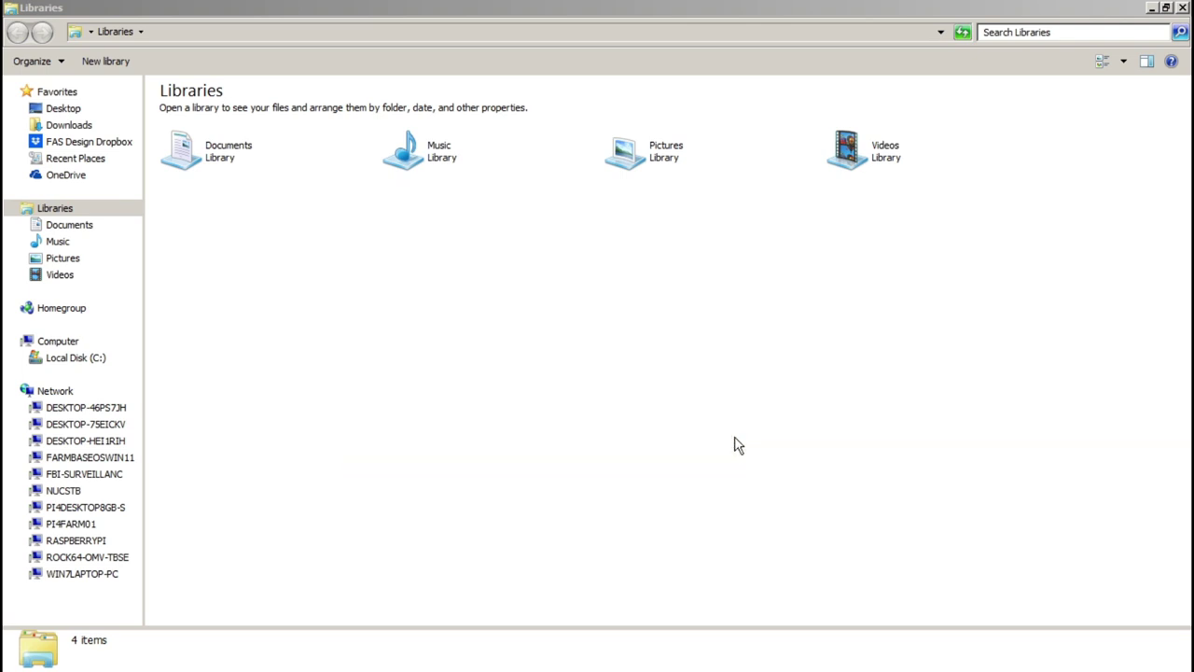